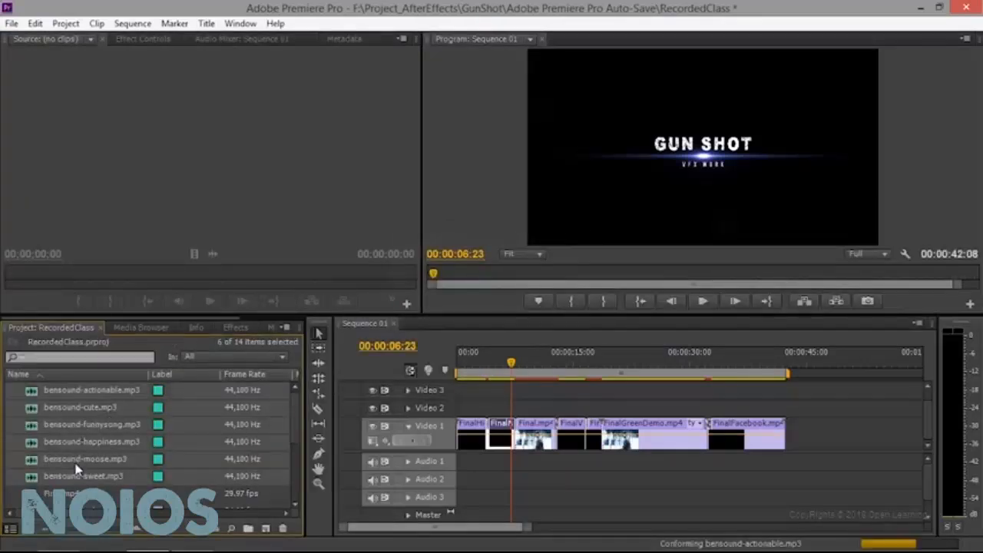
{"action": "left_click", "coordinate": [622, 497]}
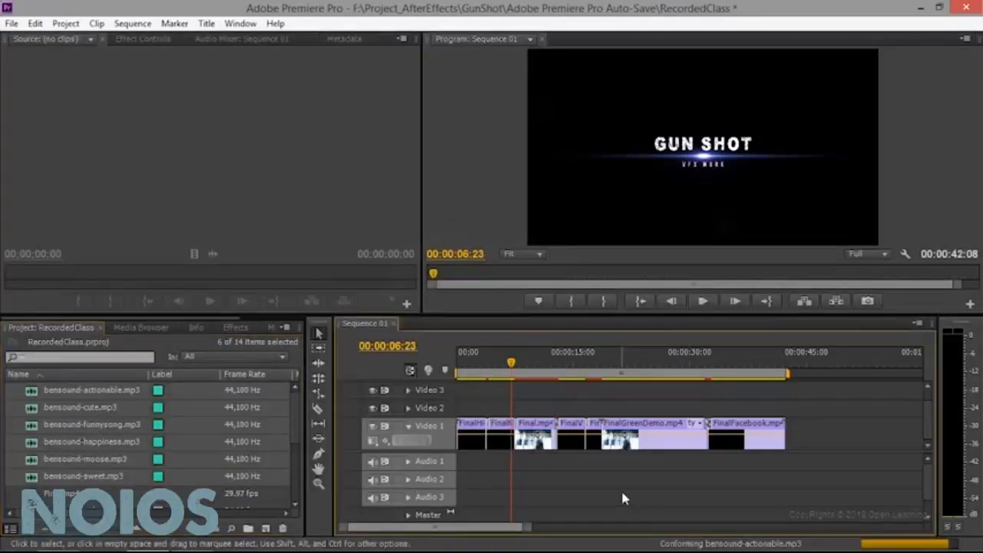
{"action": "left_click_drag", "start_coordinate": [31, 392], "coordinate": [456, 388]}
{"action": "left_click_drag", "start_coordinate": [460, 462], "coordinate": [461, 463]}
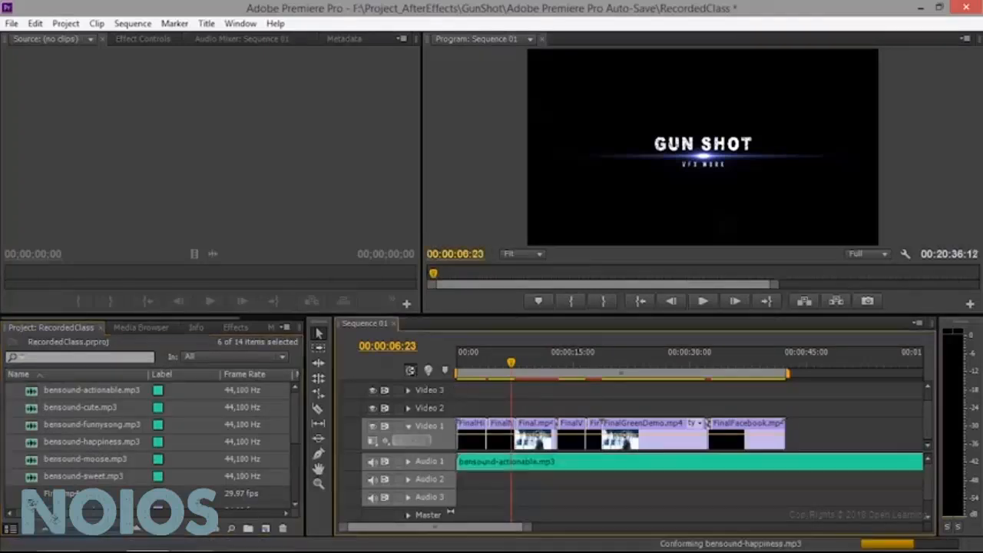
{"action": "left_click_drag", "start_coordinate": [486, 527], "coordinate": [799, 523]}
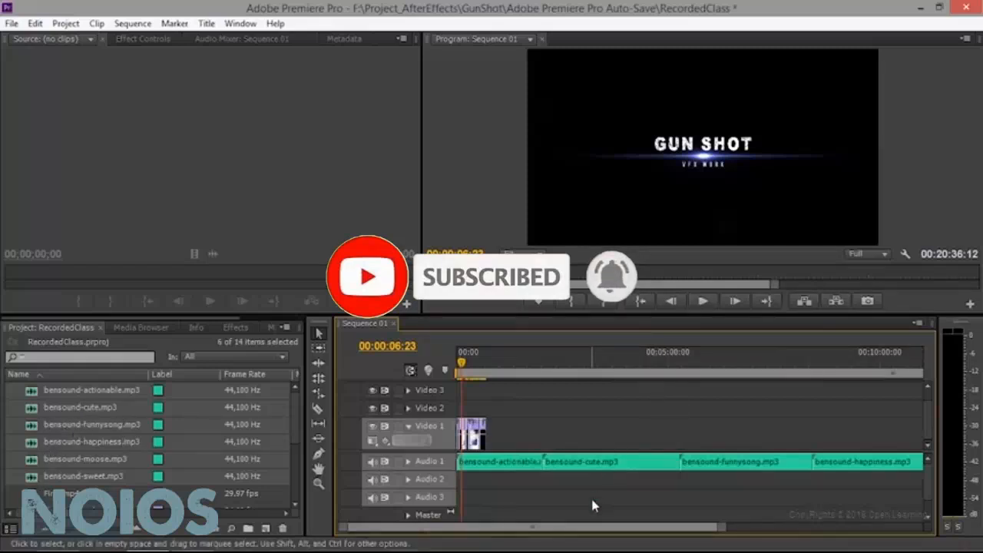
{"action": "key", "text": "ctrl+z"}
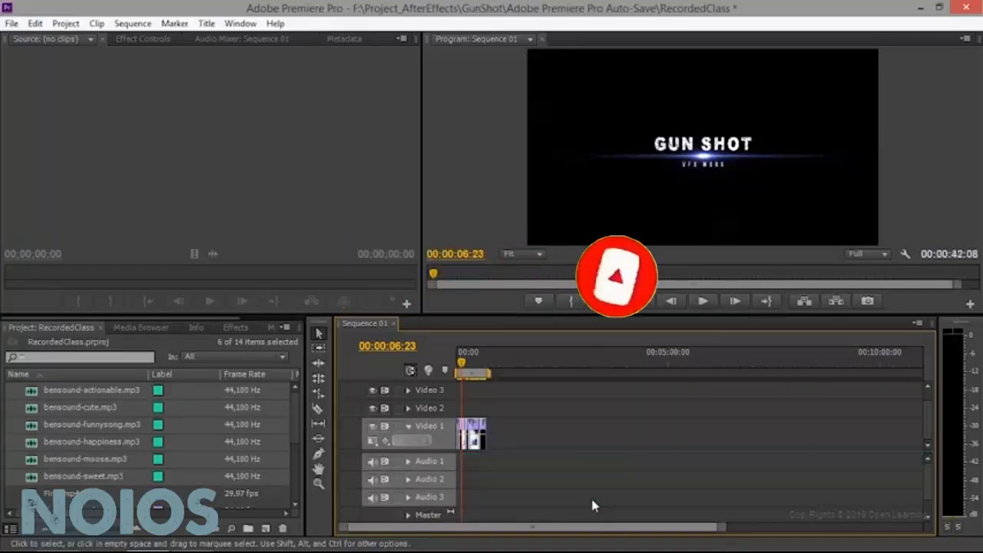
Place only bensound-actionable.mp3 on Audio 1, starting at the beginning of the sequence
{"action": "left_click", "coordinate": [46, 481]}
{"action": "left_click_drag", "start_coordinate": [42, 392], "coordinate": [457, 388]}
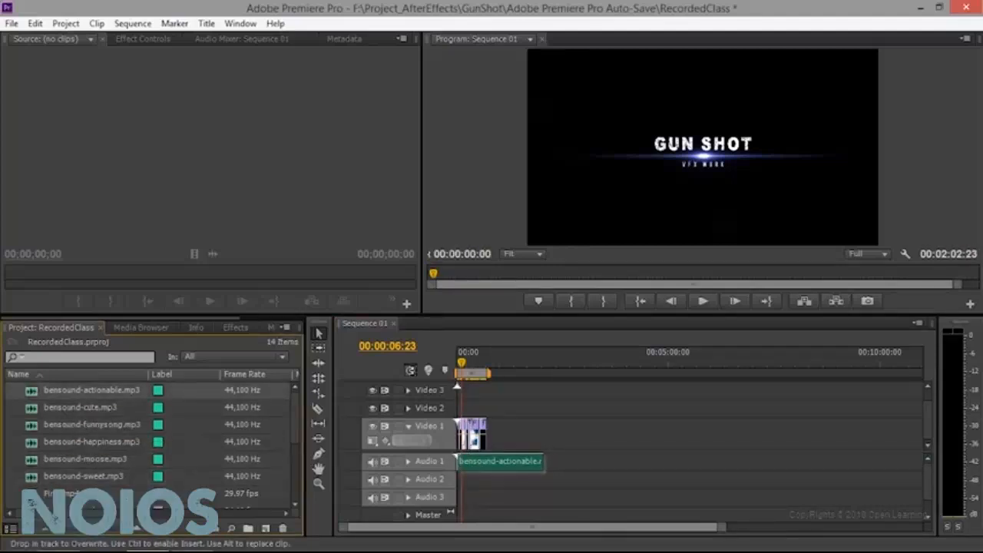
{"action": "left_click_drag", "start_coordinate": [461, 460], "coordinate": [463, 462]}
Play the sequence from the start, and trim the end of bensound-actionable.mp3 to match the end of the last video clip
{"action": "left_click_drag", "start_coordinate": [462, 362], "coordinate": [438, 355]}
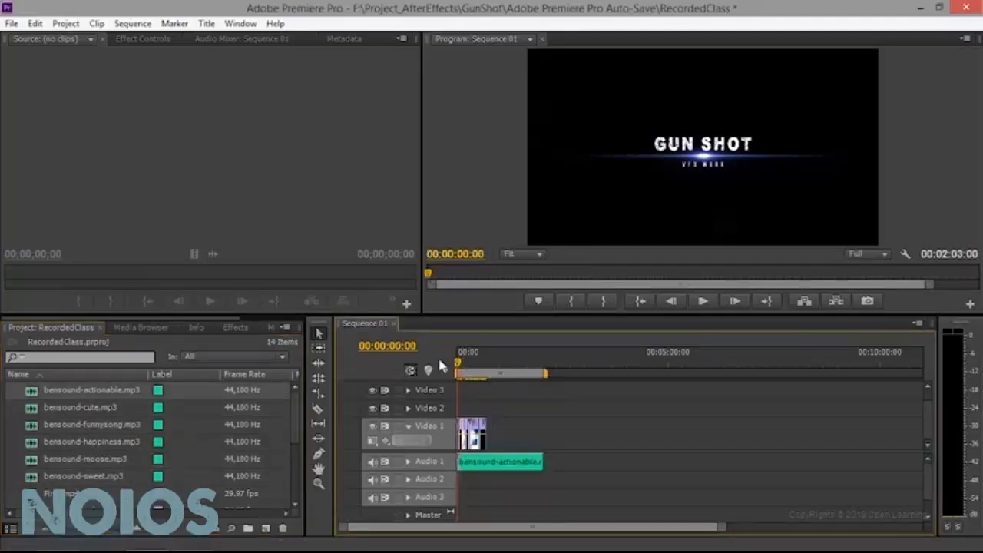
{"action": "left_click", "coordinate": [700, 302]}
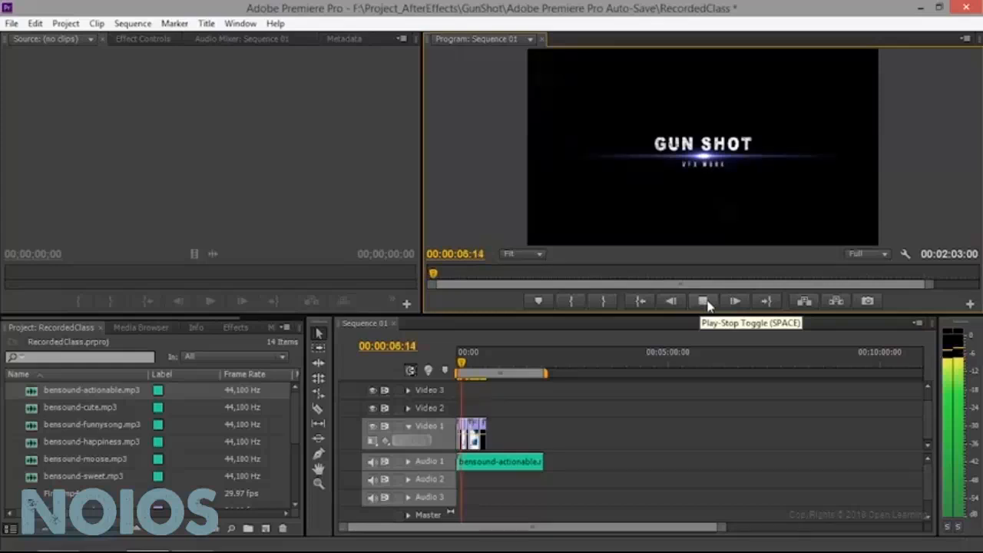
{"action": "left_click", "coordinate": [706, 303]}
{"action": "left_click_drag", "start_coordinate": [542, 462], "coordinate": [490, 461]}
{"action": "left_click_drag", "start_coordinate": [726, 535], "coordinate": [619, 532]}
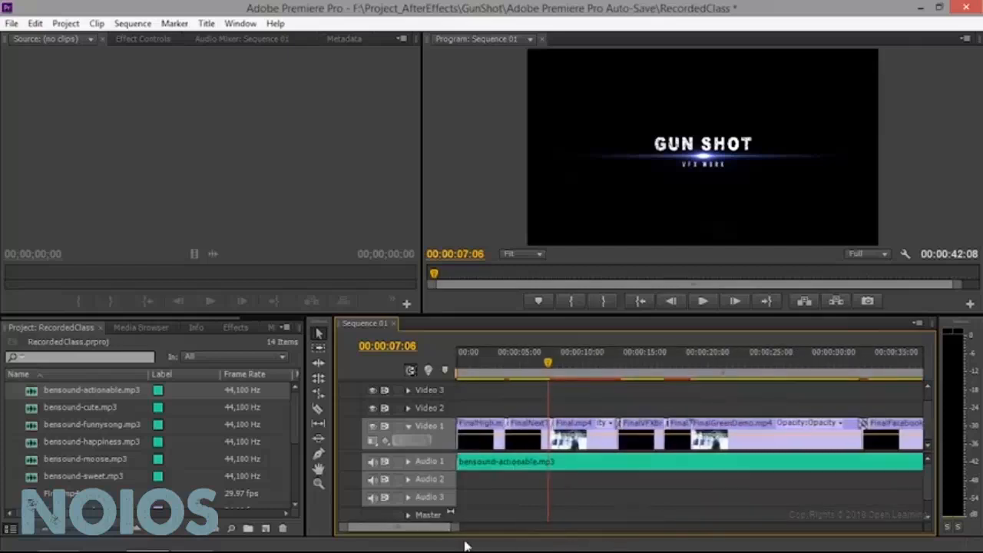
Show the Crossfade audio transitions in the effects list
{"action": "left_click", "coordinate": [235, 328]}
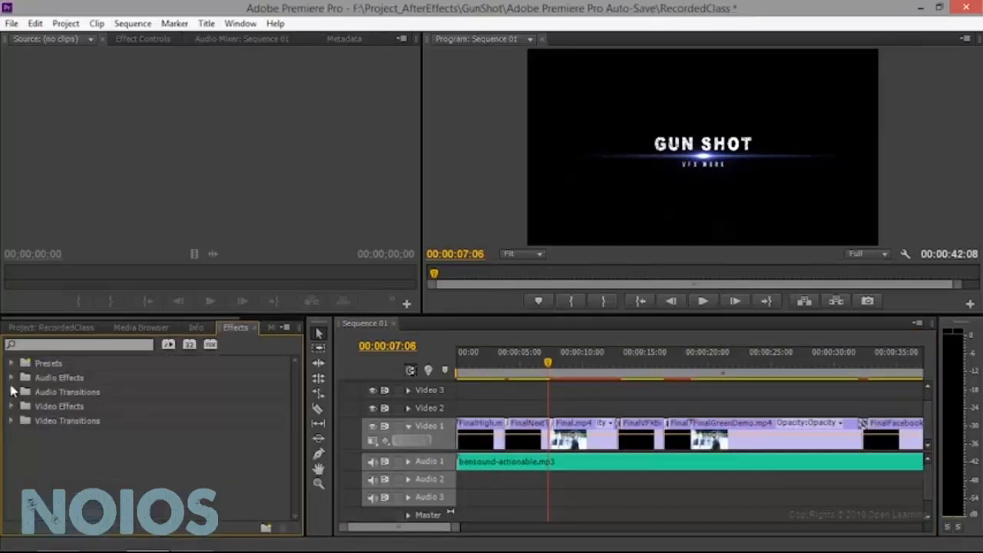
{"action": "left_click", "coordinate": [12, 392]}
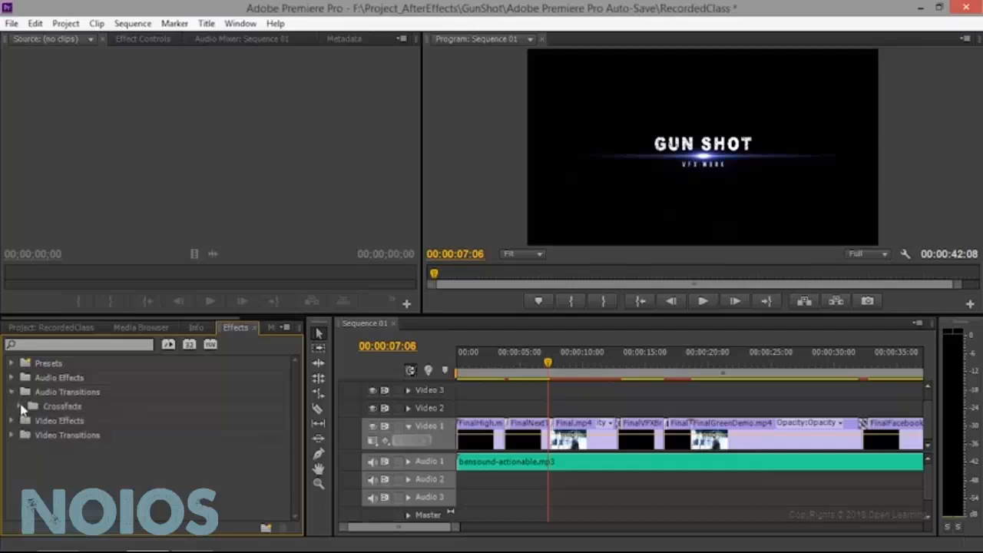
{"action": "left_click", "coordinate": [20, 406]}
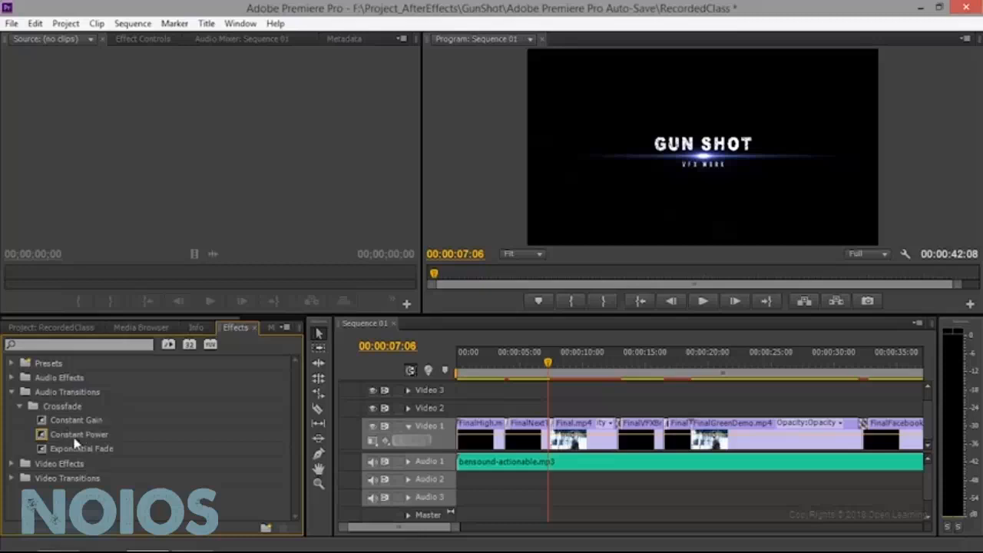
Try the Constant Gain crossfade at the start of bensound-actionable.mp3, play it from the beginning, and undo the transition
{"action": "left_click", "coordinate": [77, 421]}
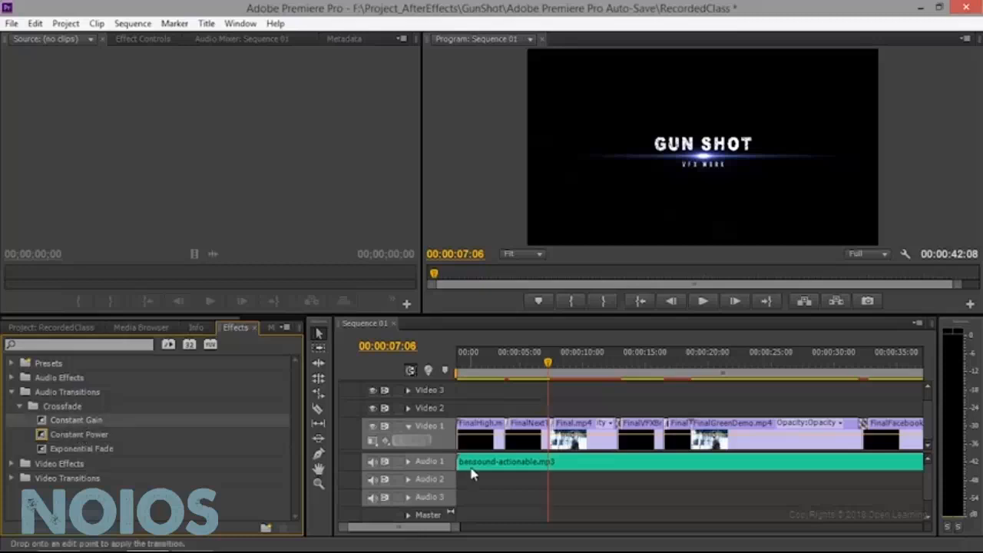
{"action": "left_click_drag", "start_coordinate": [77, 421], "coordinate": [463, 462]}
{"action": "left_click_drag", "start_coordinate": [506, 357], "coordinate": [421, 359]}
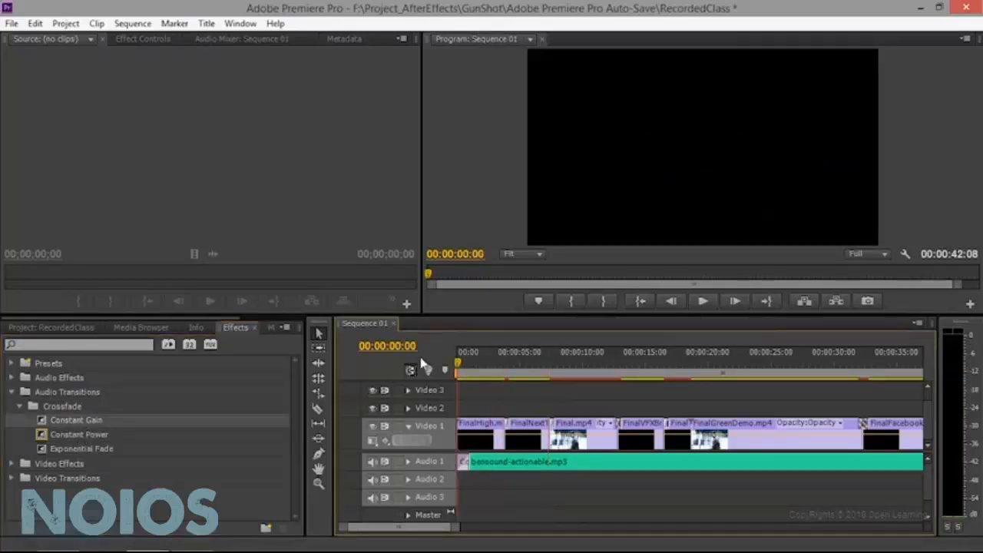
{"action": "left_click", "coordinate": [703, 302]}
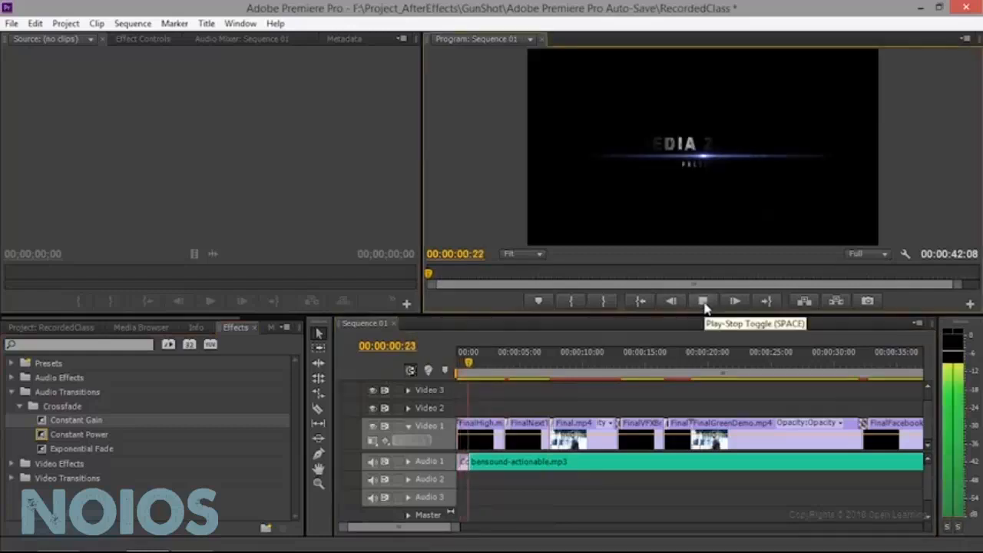
{"action": "left_click", "coordinate": [704, 304]}
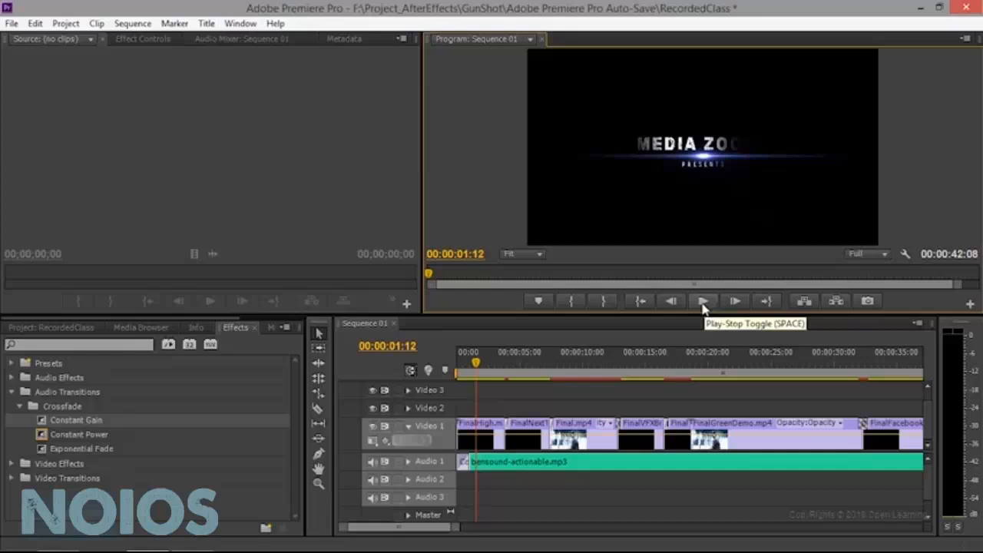
{"action": "key", "text": "ctrl+z"}
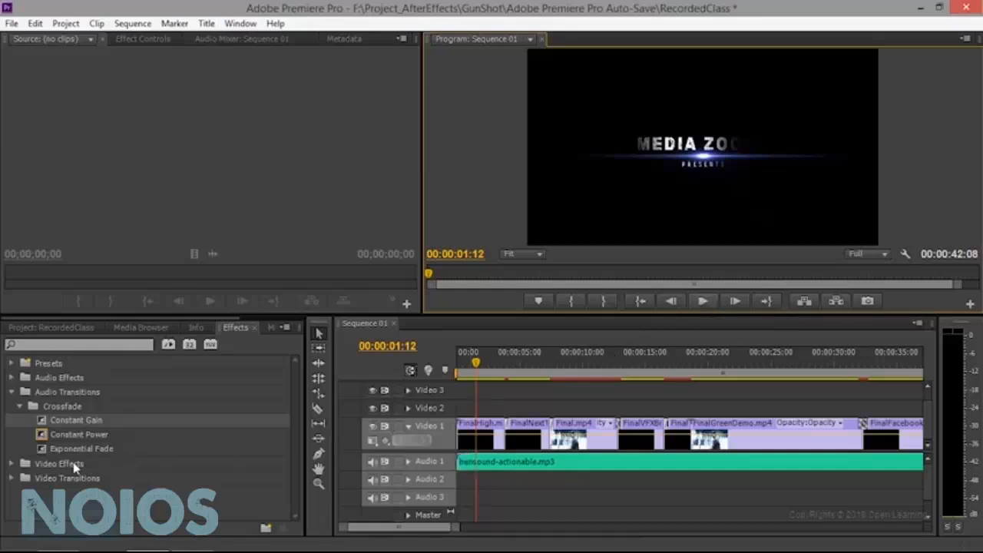
Apply the Exponential Fade transition to the start of bensound-actionable.mp3 and play the opening to hear the fade-in
{"action": "left_click_drag", "start_coordinate": [79, 451], "coordinate": [472, 466]}
{"action": "left_click_drag", "start_coordinate": [476, 363], "coordinate": [442, 369]}
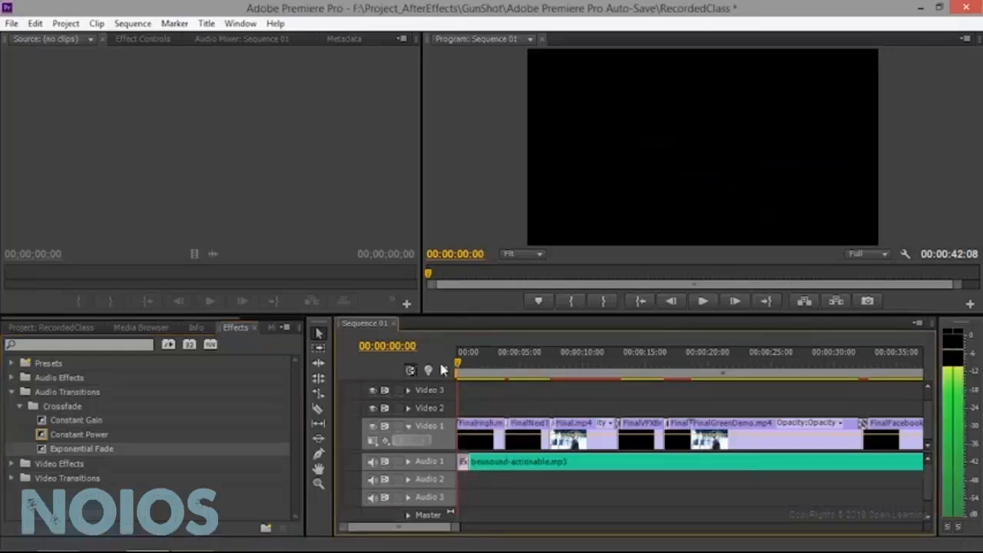
{"action": "key", "text": "space"}
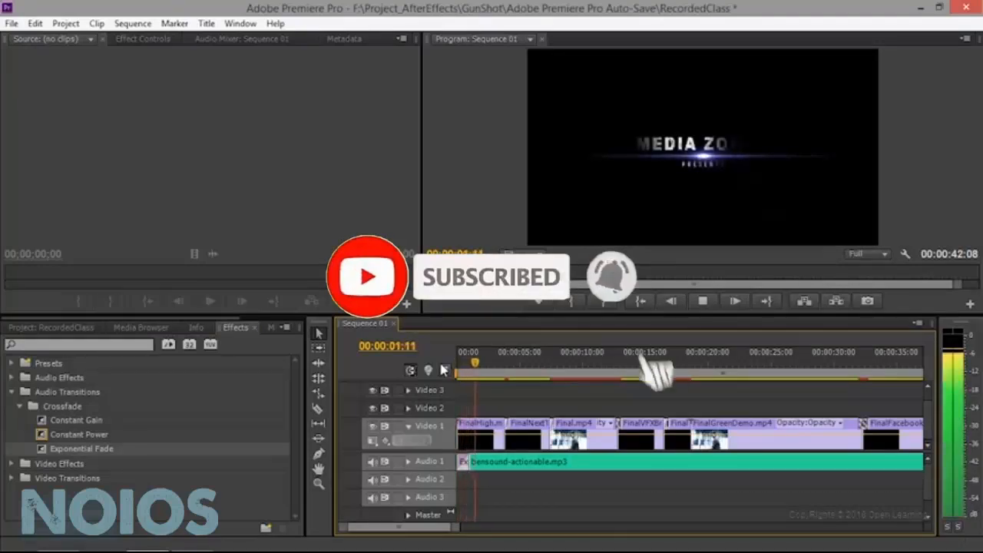
{"action": "key", "text": "space"}
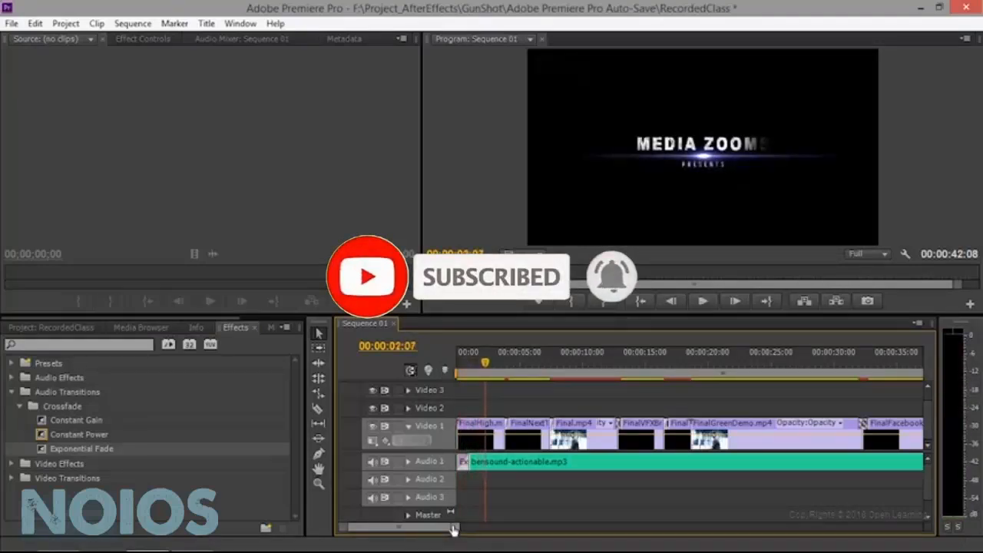
Play the last few seconds of the sequence to hear how the music ends
{"action": "left_click_drag", "start_coordinate": [453, 530], "coordinate": [497, 527]}
{"action": "left_click", "coordinate": [675, 357]}
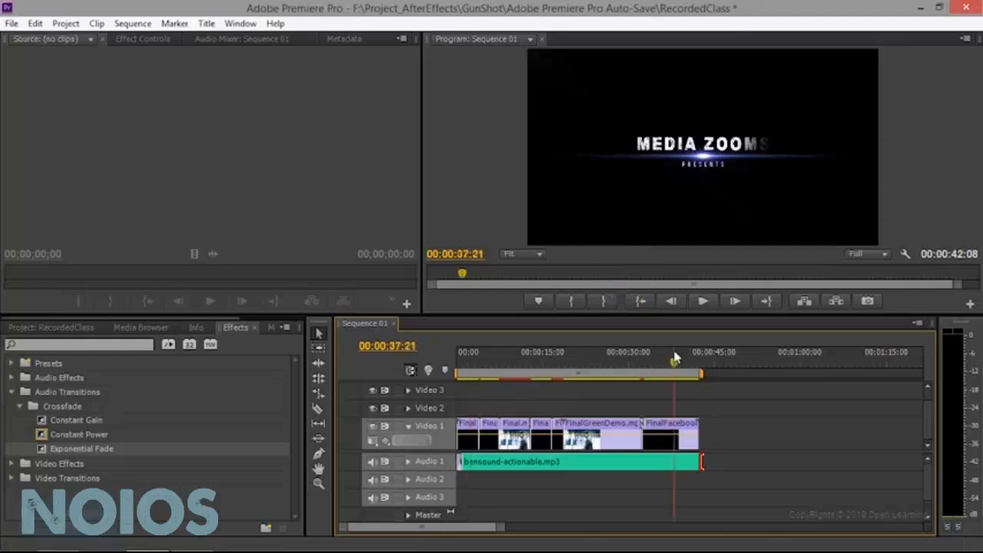
{"action": "key", "text": "space"}
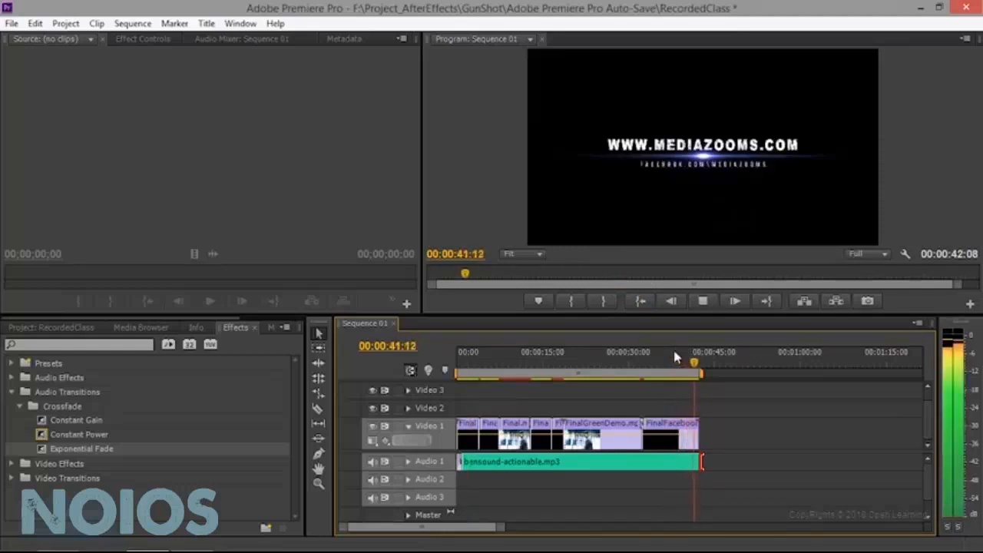
{"action": "key", "text": "space"}
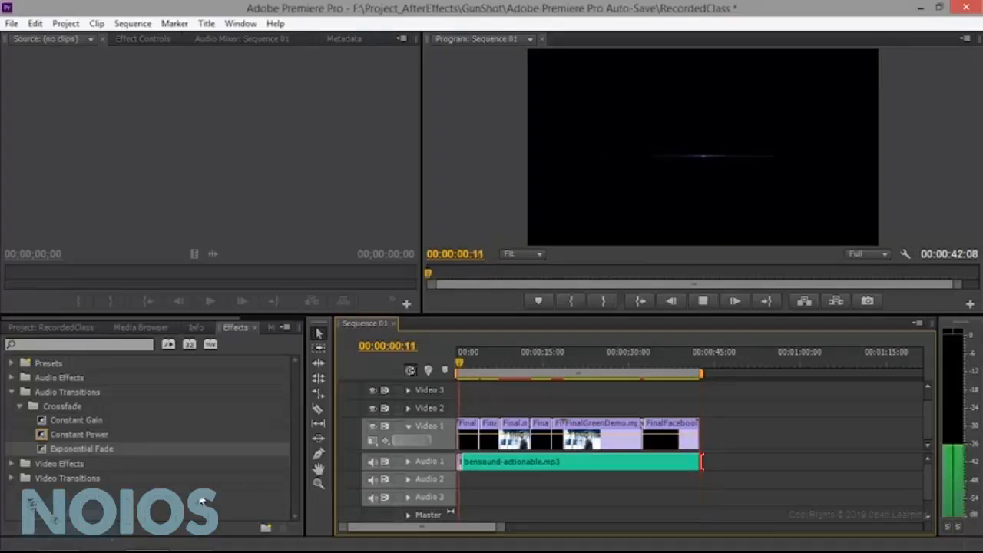
{"action": "key", "text": "space"}
Apply the Exponential Fade transition to the end of bensound-actionable.mp3 and play the sequence
{"action": "left_click_drag", "start_coordinate": [94, 457], "coordinate": [697, 461]}
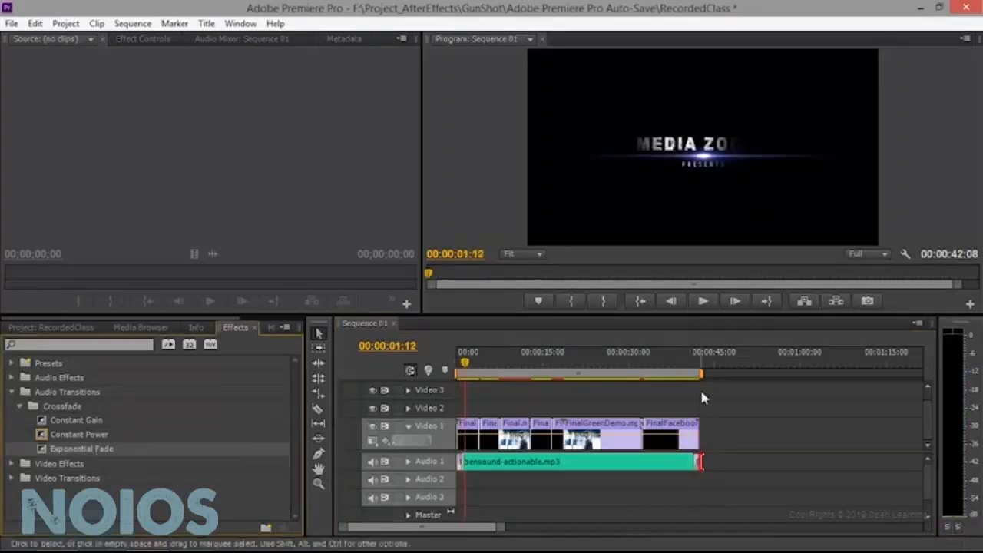
{"action": "left_click", "coordinate": [686, 361]}
{"action": "key", "text": "space"}
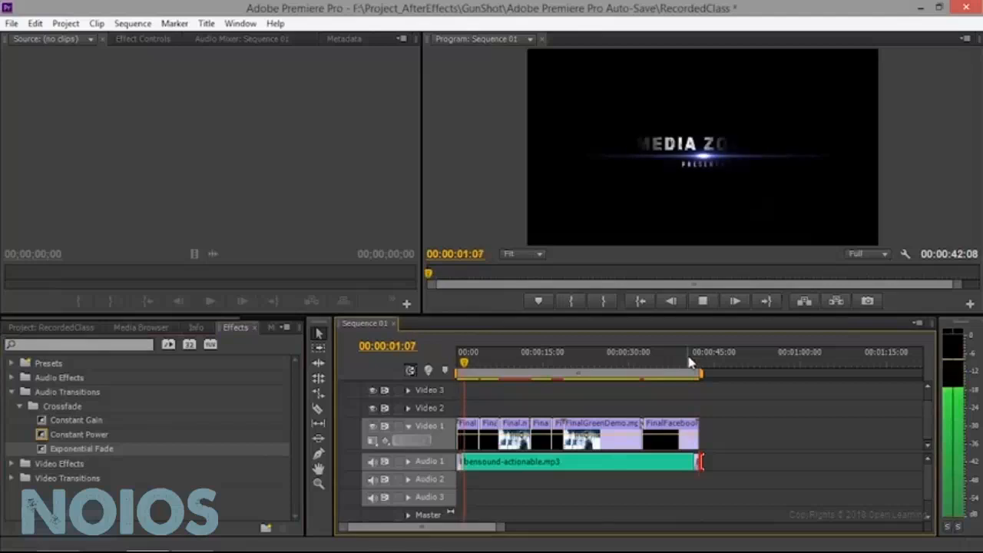
{"action": "key", "text": "space"}
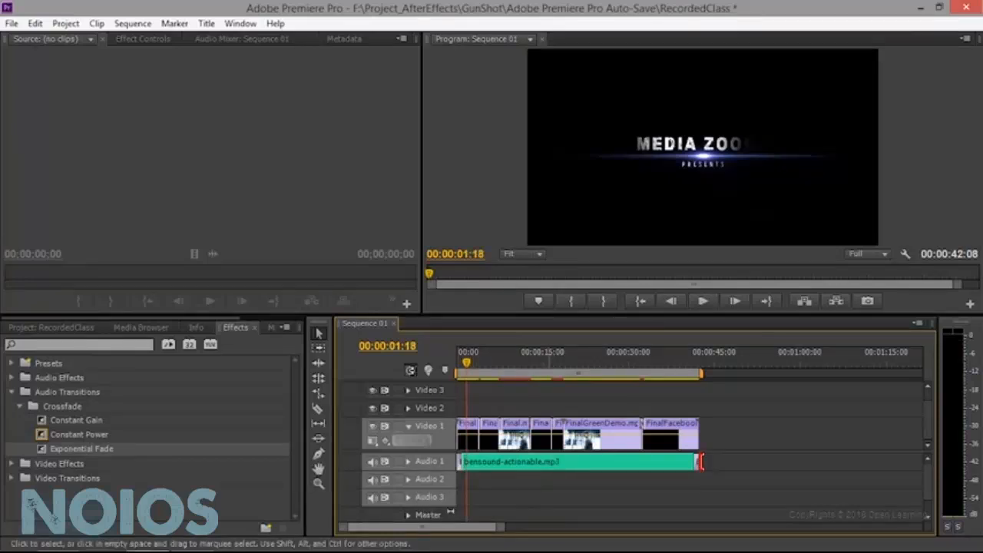
Place bensound-cute.mp3 on Audio 2 at the start of the FinalGreenDemo.mp4 clip and trim bensound-actionable.mp3 to end there
{"action": "left_click", "coordinate": [77, 327]}
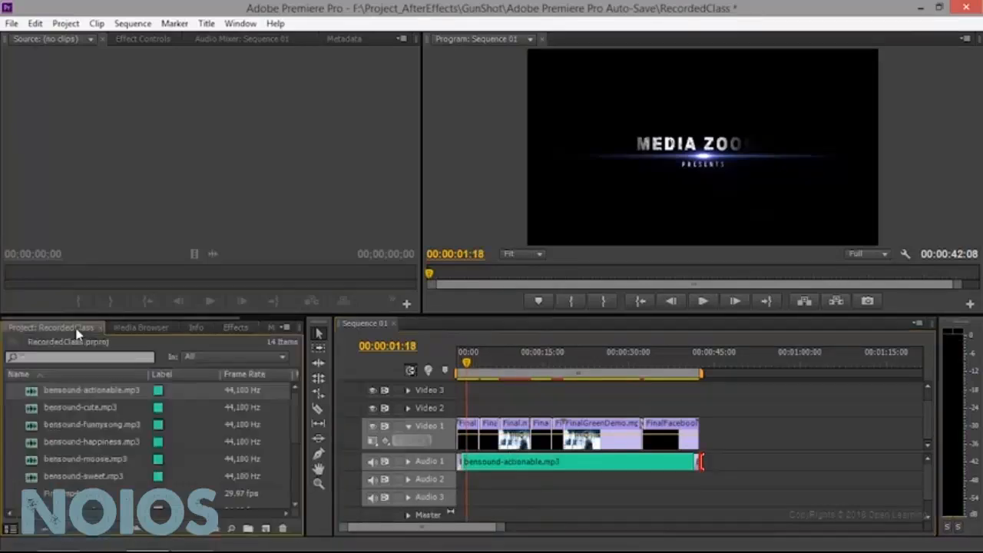
{"action": "left_click_drag", "start_coordinate": [78, 408], "coordinate": [561, 476]}
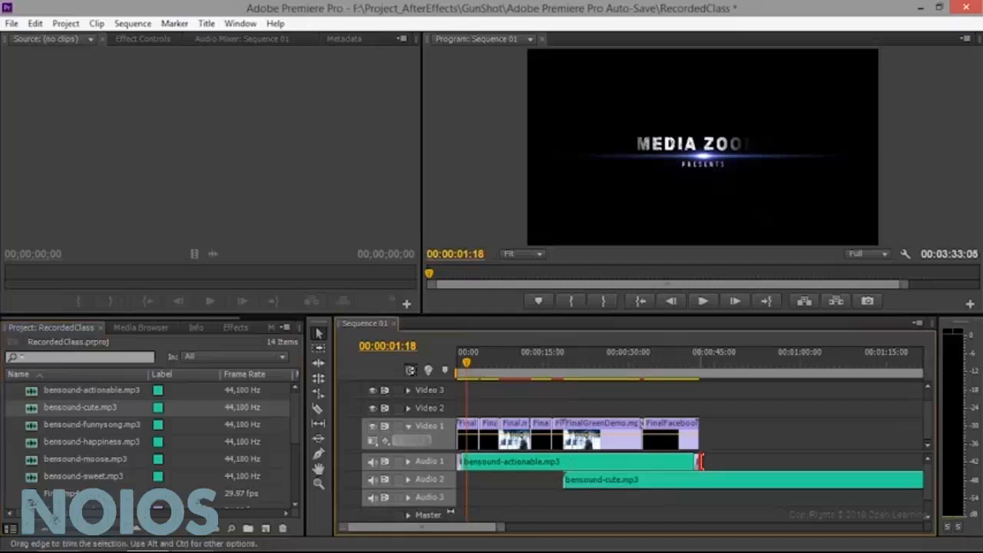
{"action": "left_click_drag", "start_coordinate": [700, 461], "coordinate": [564, 460]}
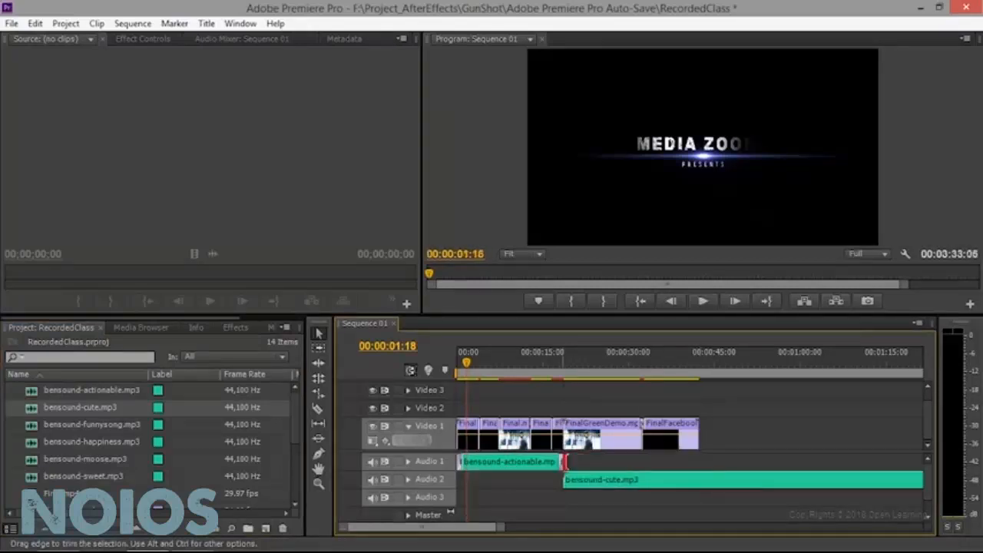
Move bensound-cute.mp3 slightly earlier to overlap the end of bensound-actionable.mp3, and play the changeover between the two songs
{"action": "left_click_drag", "start_coordinate": [588, 487], "coordinate": [560, 494]}
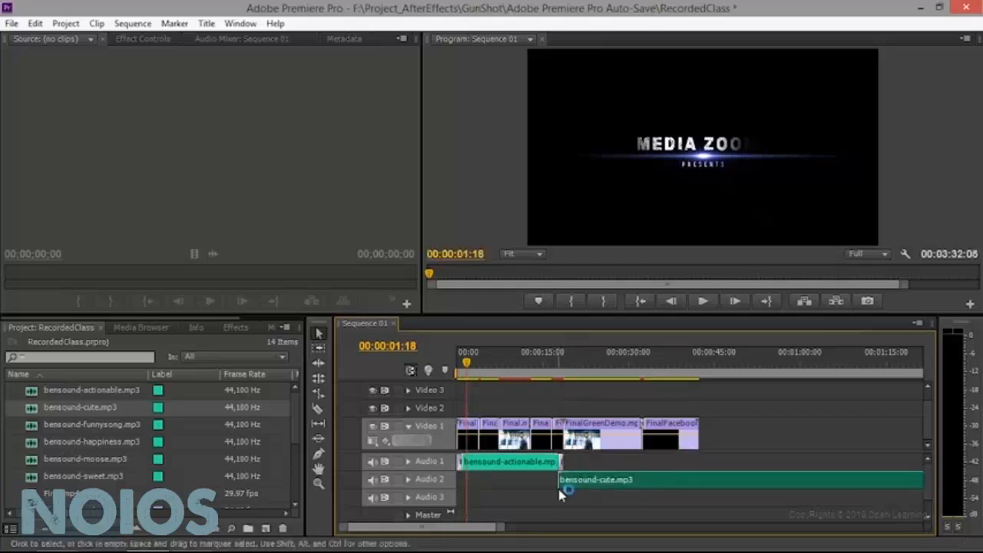
{"action": "left_click", "coordinate": [555, 364]}
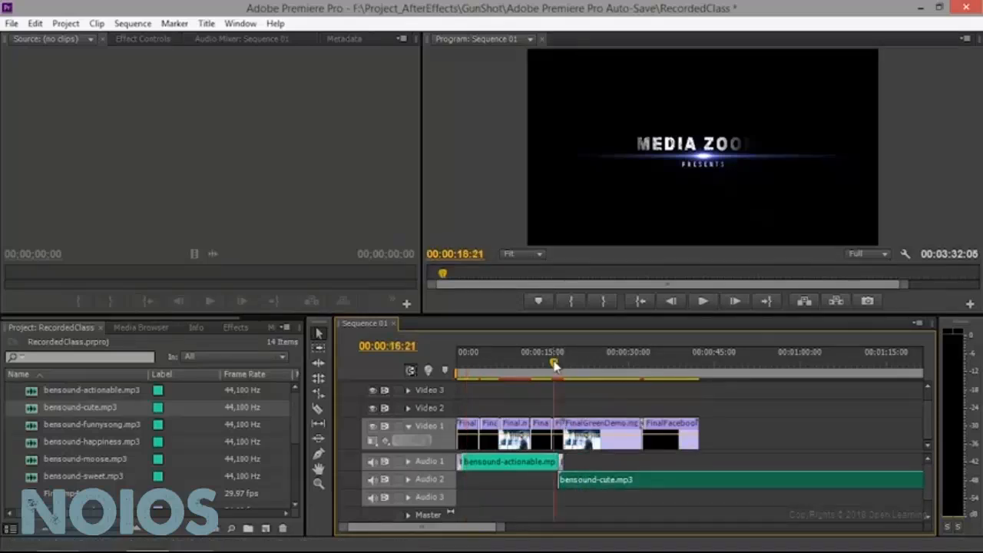
{"action": "key", "text": "space"}
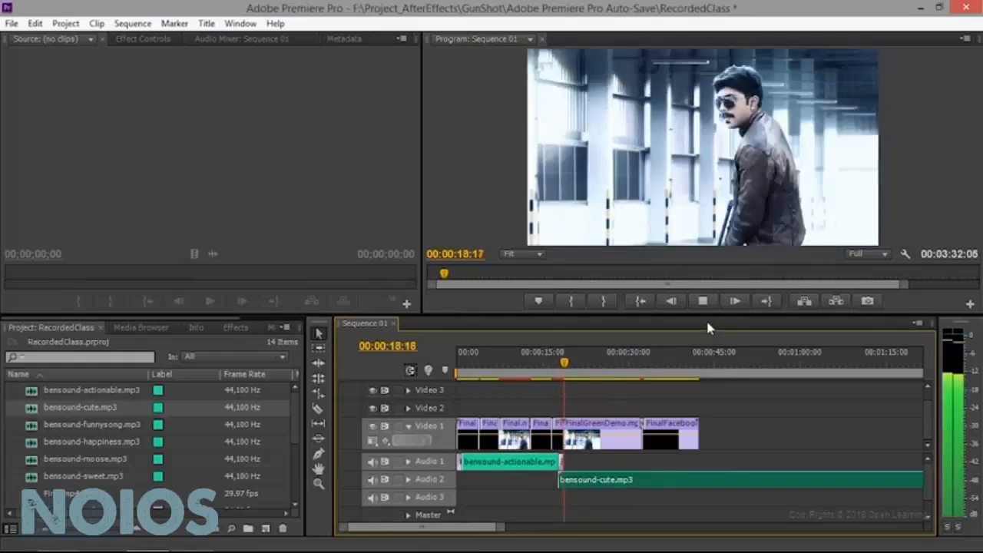
{"action": "left_click", "coordinate": [569, 371]}
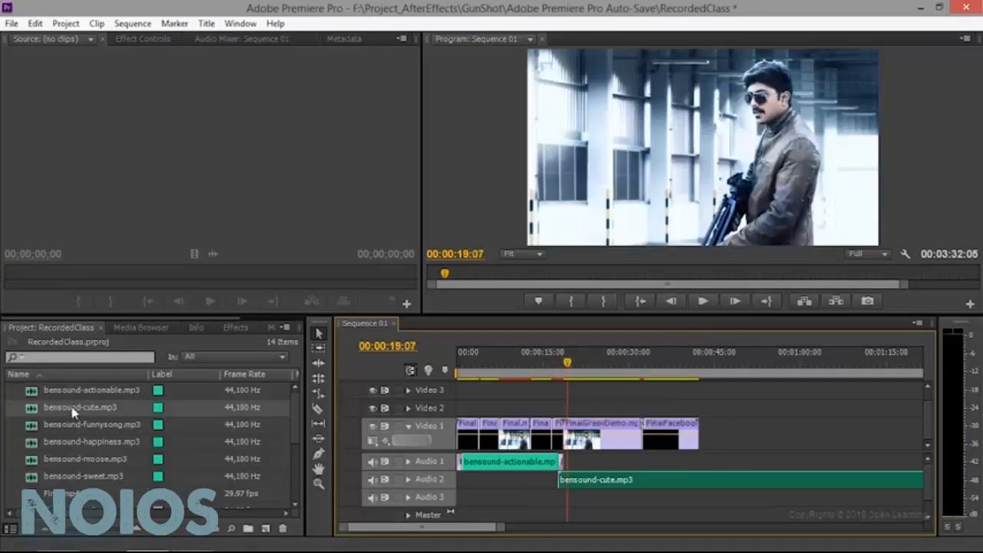
Apply the Exponential Fade transition to the start of bensound-cute.mp3 and shift the clip slightly earlier on Audio 2
{"action": "left_click", "coordinate": [237, 328]}
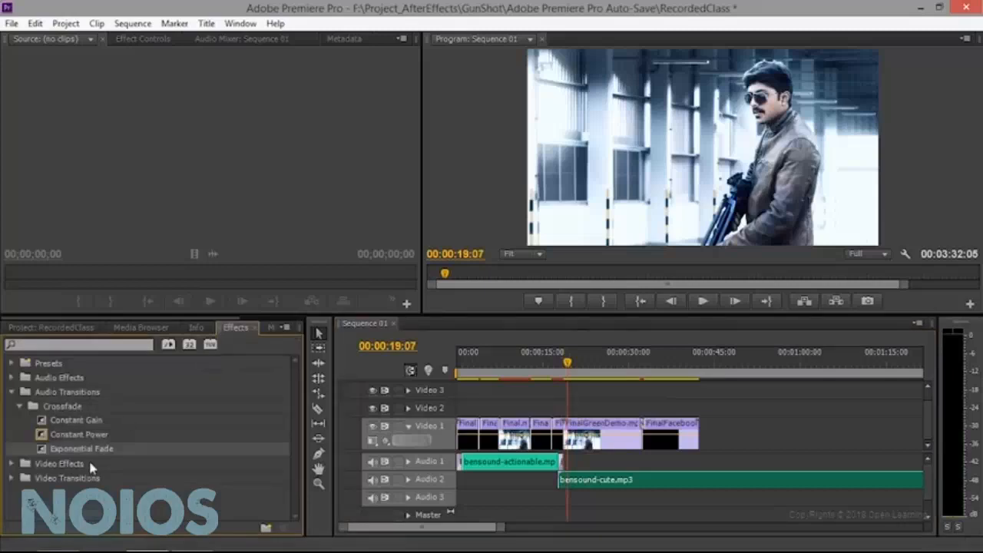
{"action": "left_click_drag", "start_coordinate": [84, 456], "coordinate": [486, 495]}
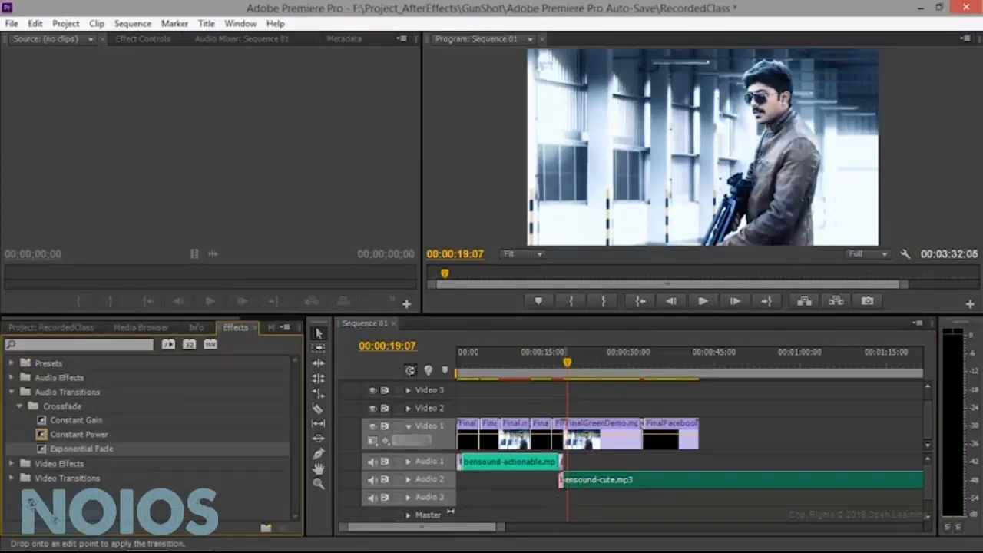
{"action": "mouse_move", "coordinate": [565, 481]}
{"action": "left_mouse_down"}
{"action": "mouse_move", "coordinate": [582, 483]}
{"action": "mouse_move", "coordinate": [577, 471]}
{"action": "mouse_move", "coordinate": [577, 480]}
{"action": "left_mouse_up"}
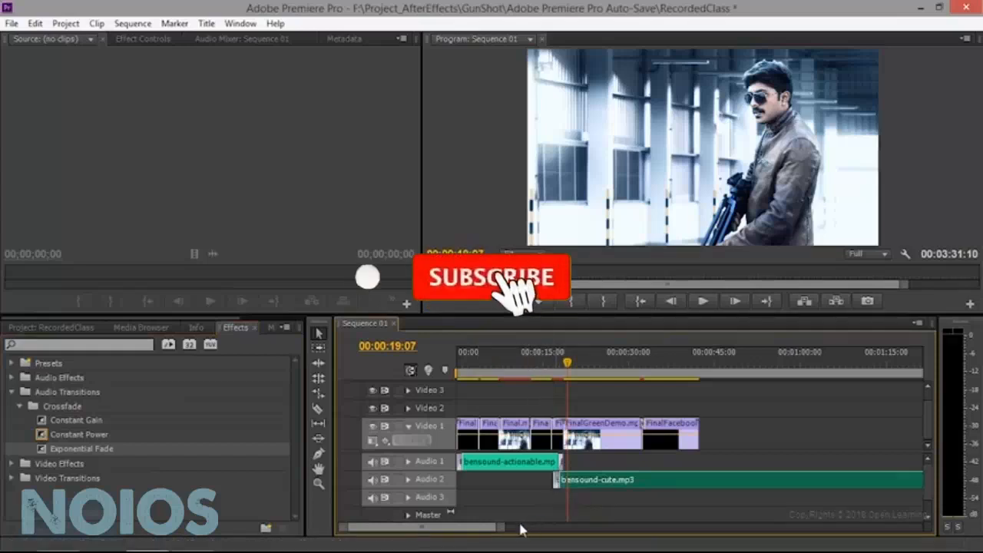
Replay the overlap between bensound-actionable.mp3 and bensound-cute.mp3 several times to examine how the two exponential fades sound
{"action": "left_click_drag", "start_coordinate": [507, 532], "coordinate": [465, 528]}
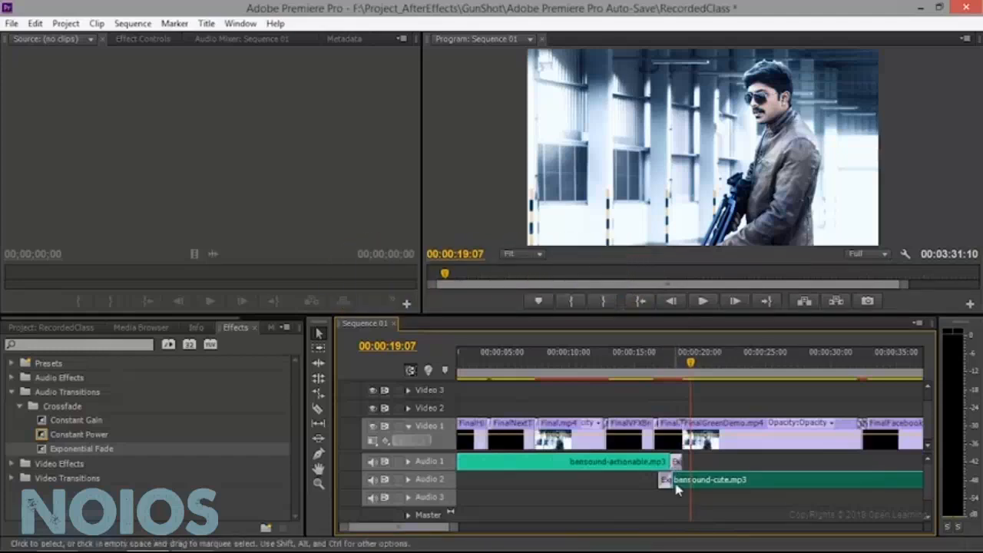
{"action": "left_click", "coordinate": [650, 363]}
{"action": "key", "text": "space"}
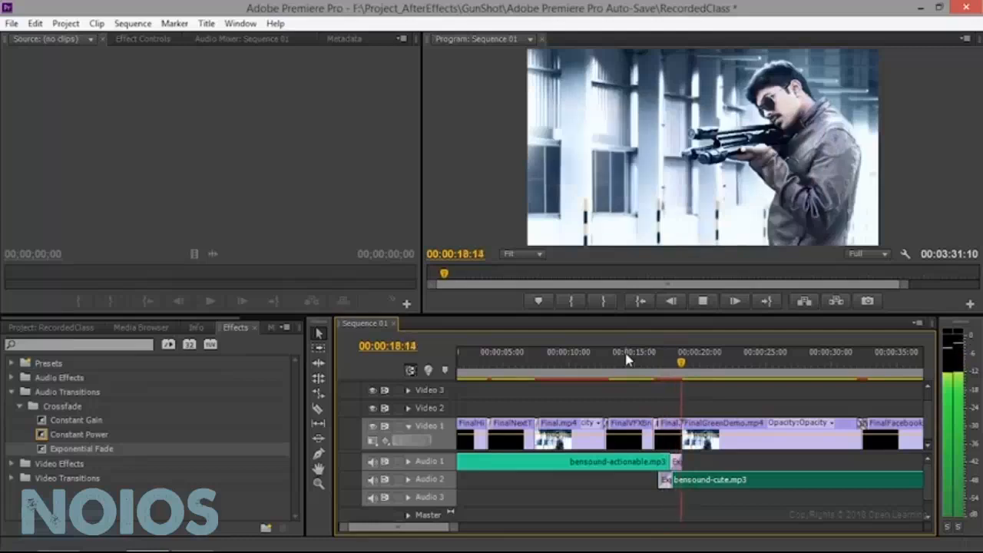
{"action": "left_click", "coordinate": [614, 363]}
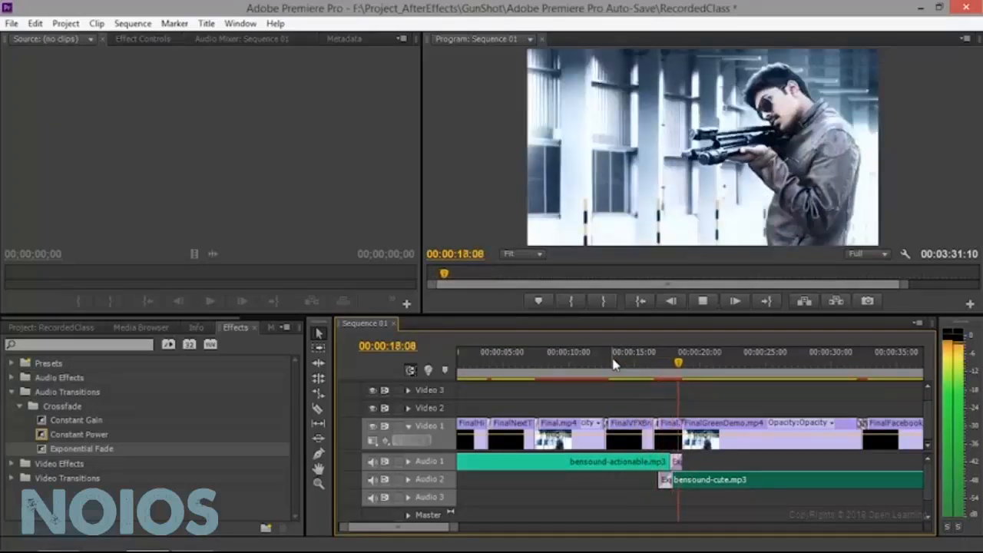
{"action": "left_click", "coordinate": [614, 363]}
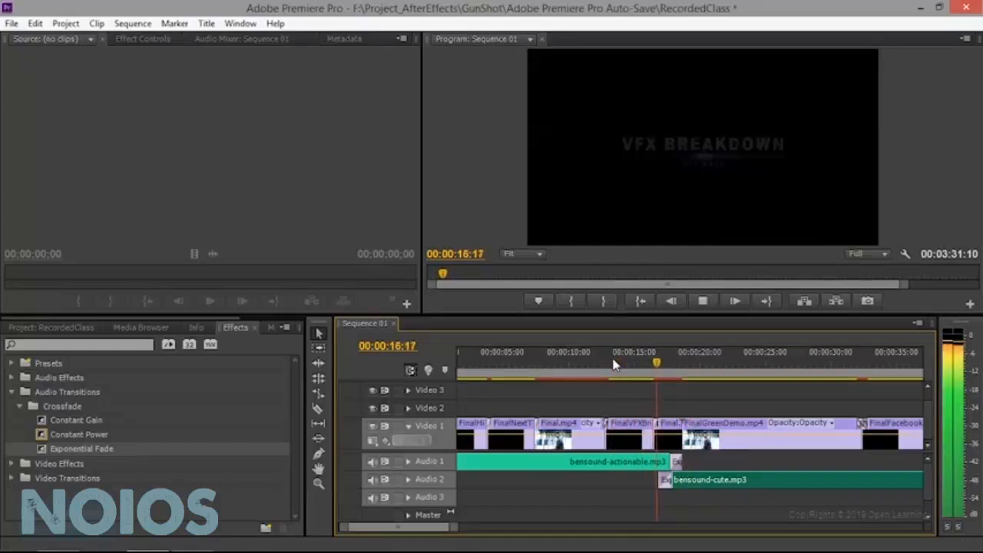
{"action": "left_click", "coordinate": [665, 360]}
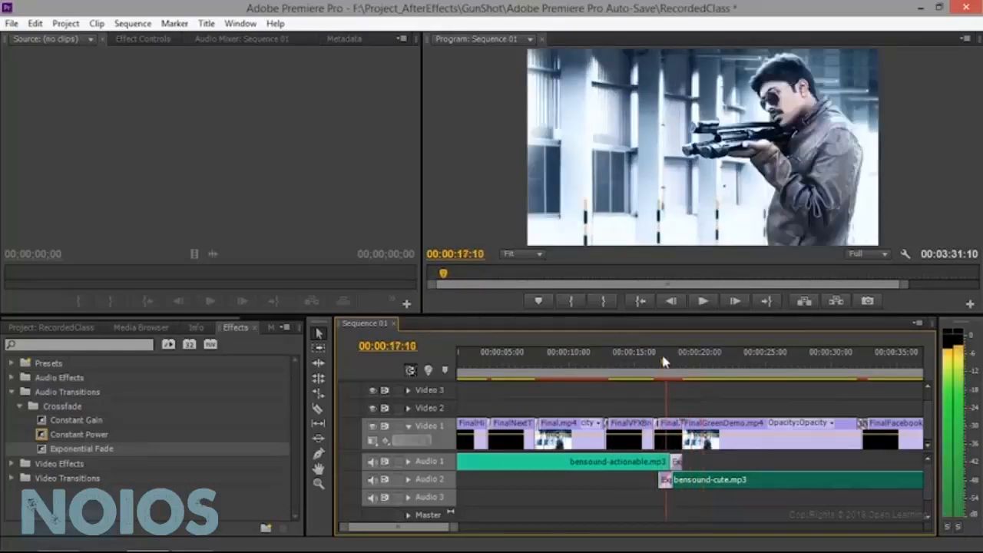
{"action": "left_click", "coordinate": [650, 362]}
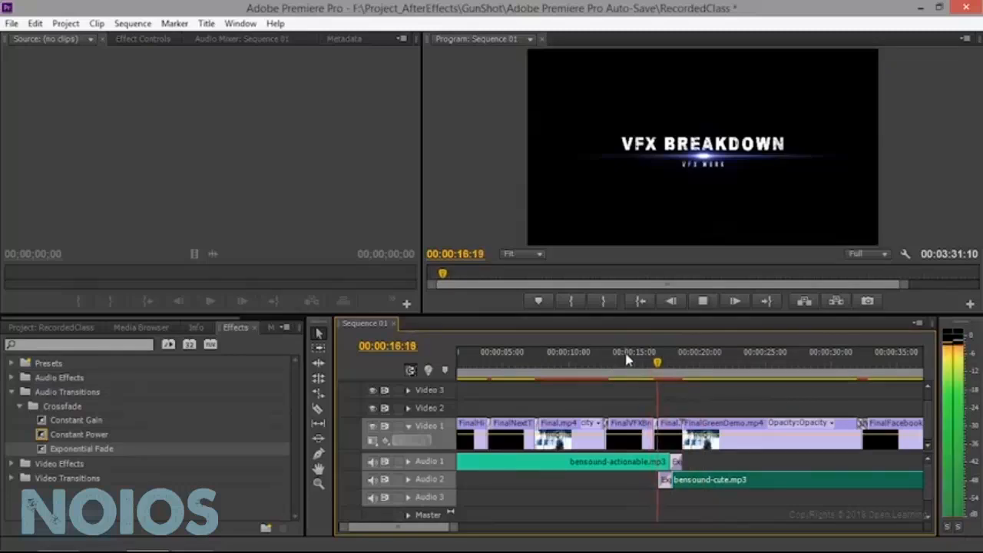
{"action": "left_click", "coordinate": [614, 364]}
{"action": "key", "text": "space"}
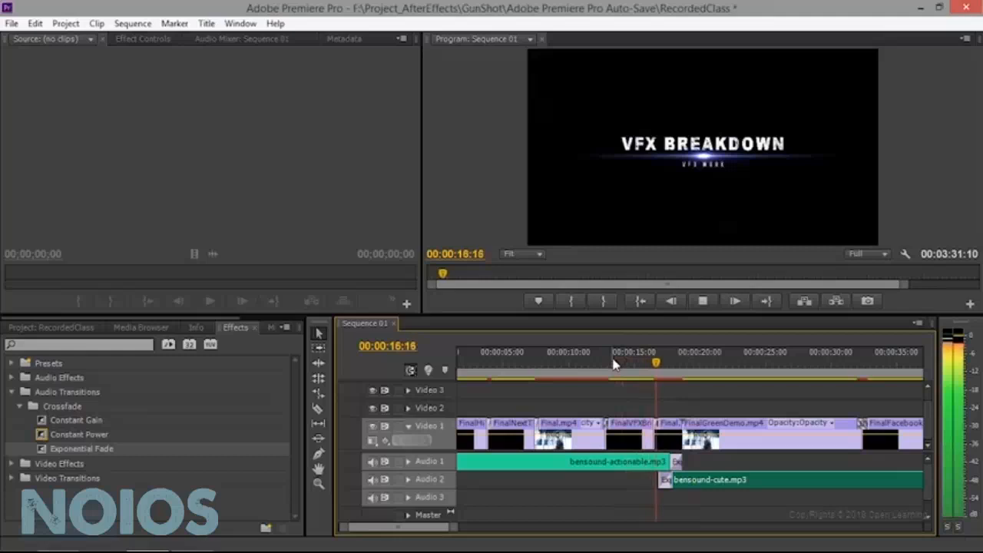
{"action": "left_click", "coordinate": [615, 363]}
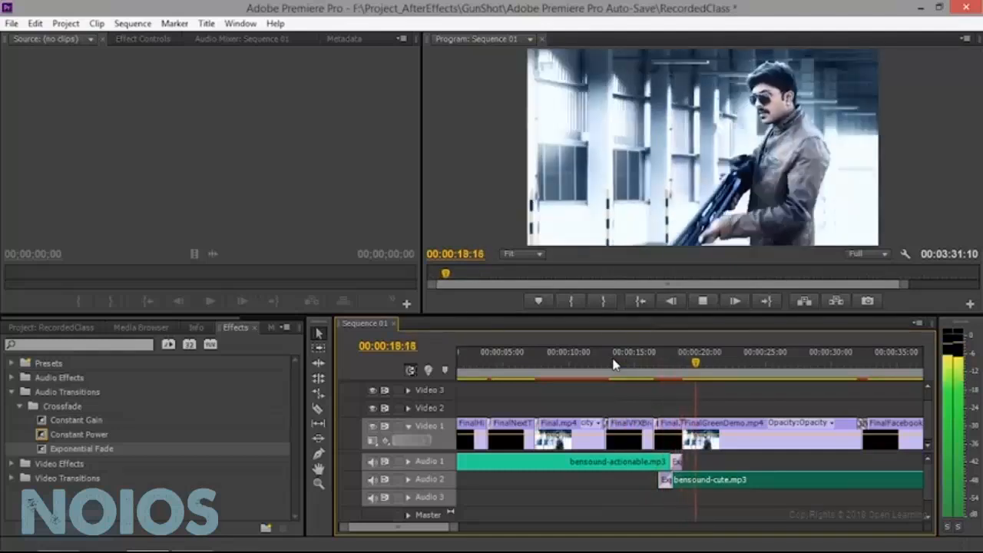
{"action": "key", "text": "space"}
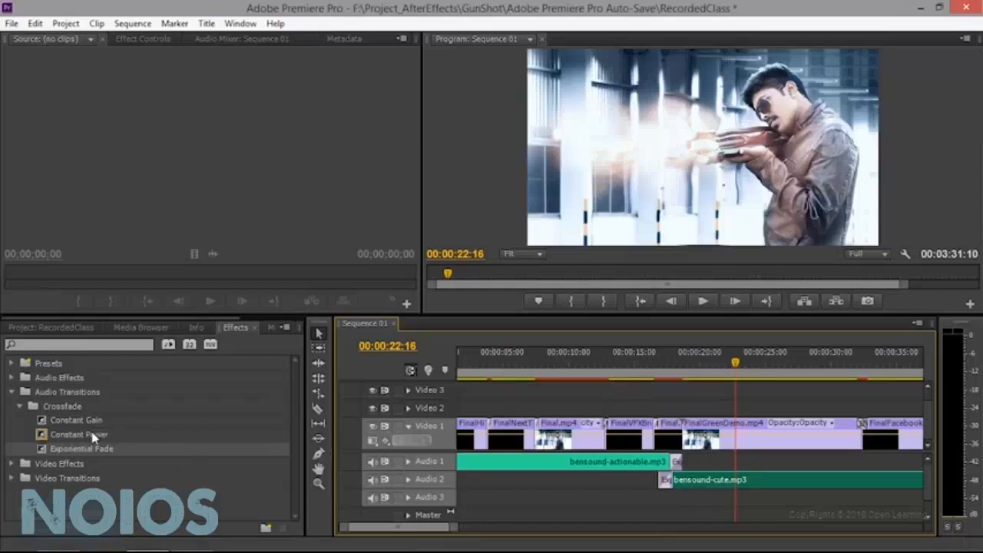
Replace the fade at the end of bensound-actionable.mp3 with a Constant Power transition and play the changeover
{"action": "left_click_drag", "start_coordinate": [83, 438], "coordinate": [673, 461]}
{"action": "left_click", "coordinate": [662, 363]}
{"action": "key", "text": "space"}
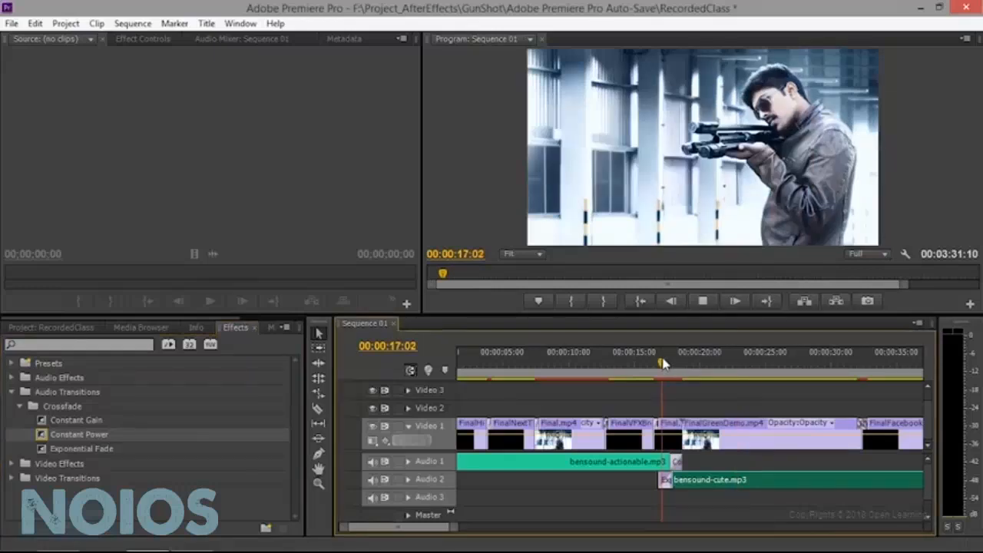
{"action": "key", "text": "space"}
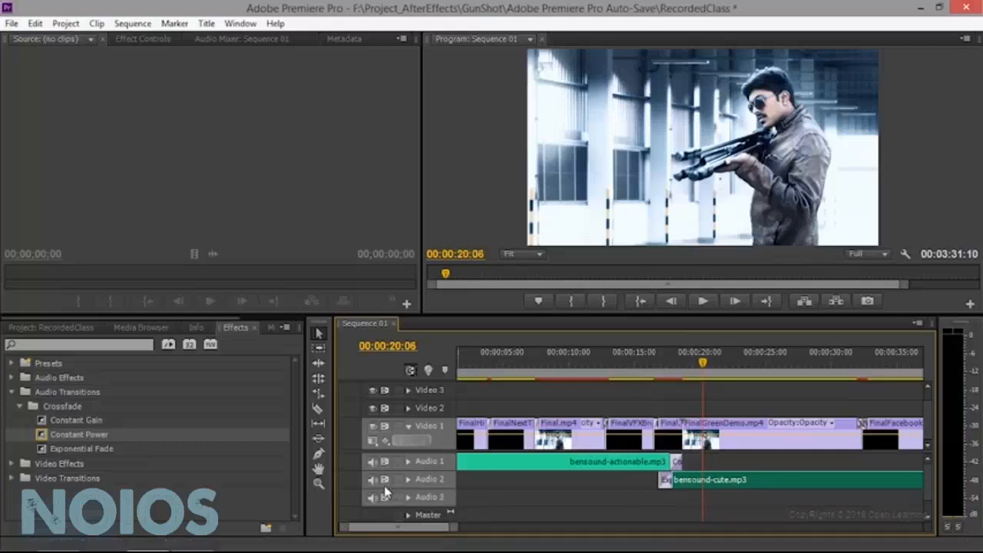
Mute Audio 2, play the end of bensound-actionable.mp3 on its own, and unmute Audio 2
{"action": "left_click", "coordinate": [372, 479]}
{"action": "left_click", "coordinate": [653, 361]}
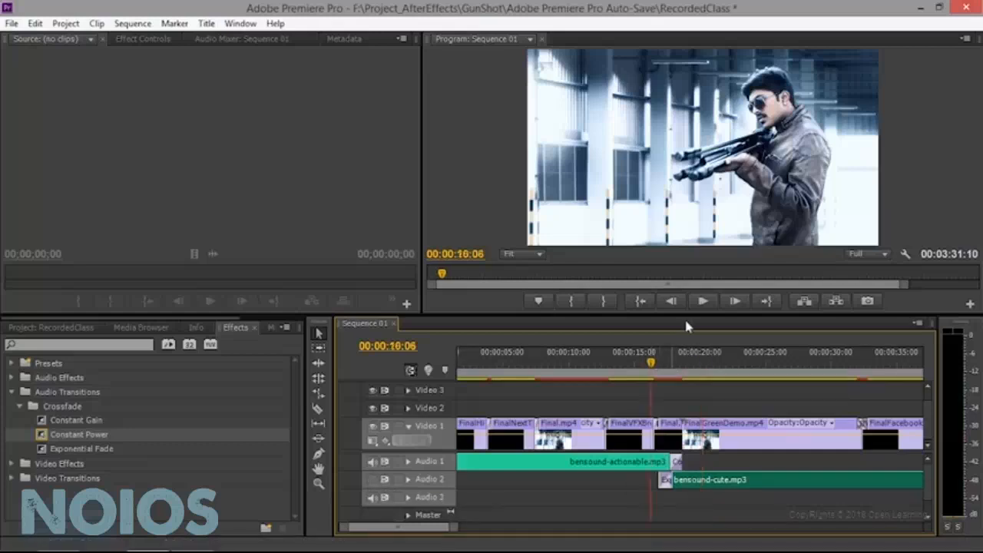
{"action": "left_click", "coordinate": [702, 301]}
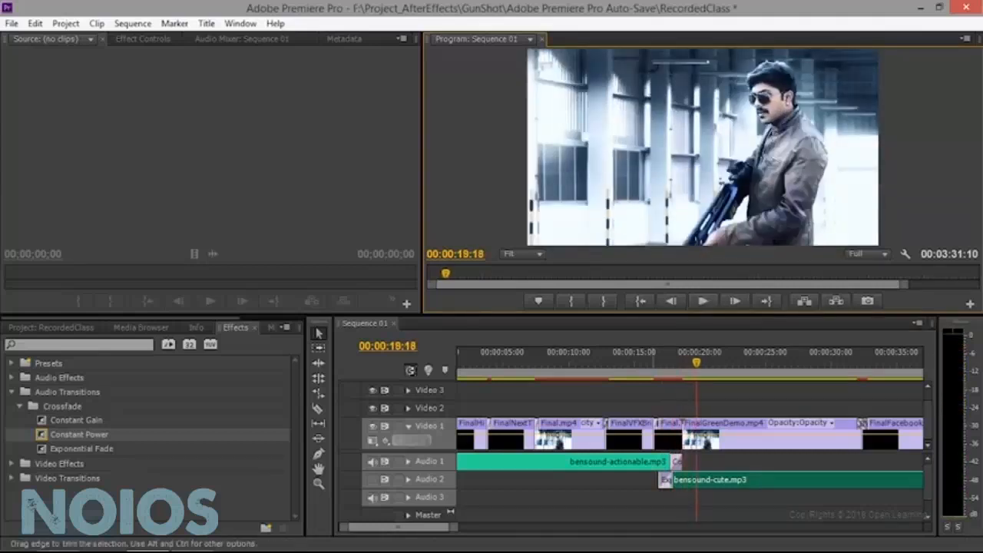
{"action": "left_click", "coordinate": [659, 366]}
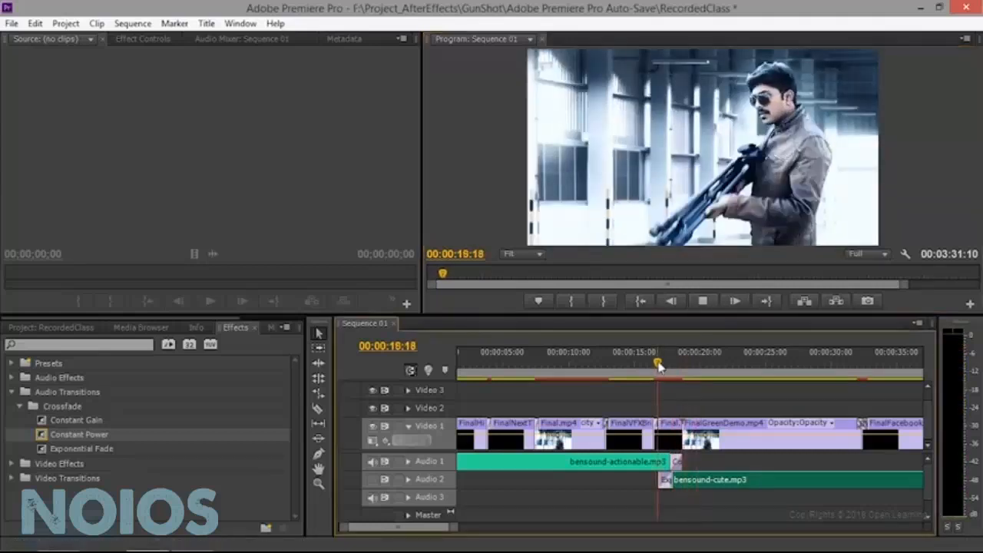
{"action": "left_click", "coordinate": [706, 311]}
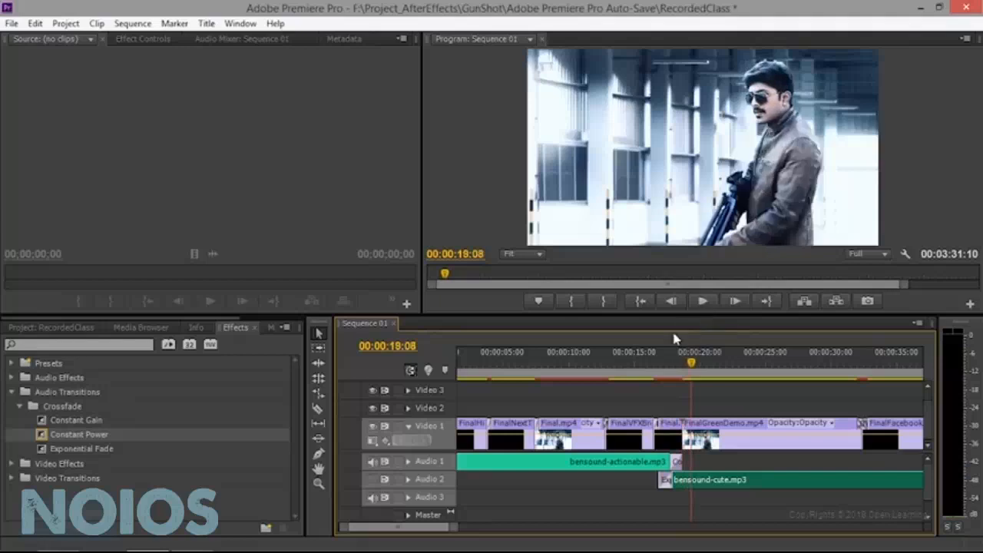
{"action": "left_click", "coordinate": [373, 480]}
Move bensound-cute.mp3 to the start of Audio 2 and extend bensound-actionable.mp3 to the end of the FinalFacebook.mp4 clip
{"action": "left_click_drag", "start_coordinate": [761, 480], "coordinate": [541, 498]}
{"action": "left_click_drag", "start_coordinate": [658, 407], "coordinate": [665, 480]}
{"action": "left_click_drag", "start_coordinate": [453, 529], "coordinate": [498, 530]}
{"action": "left_click_drag", "start_coordinate": [609, 462], "coordinate": [803, 462]}
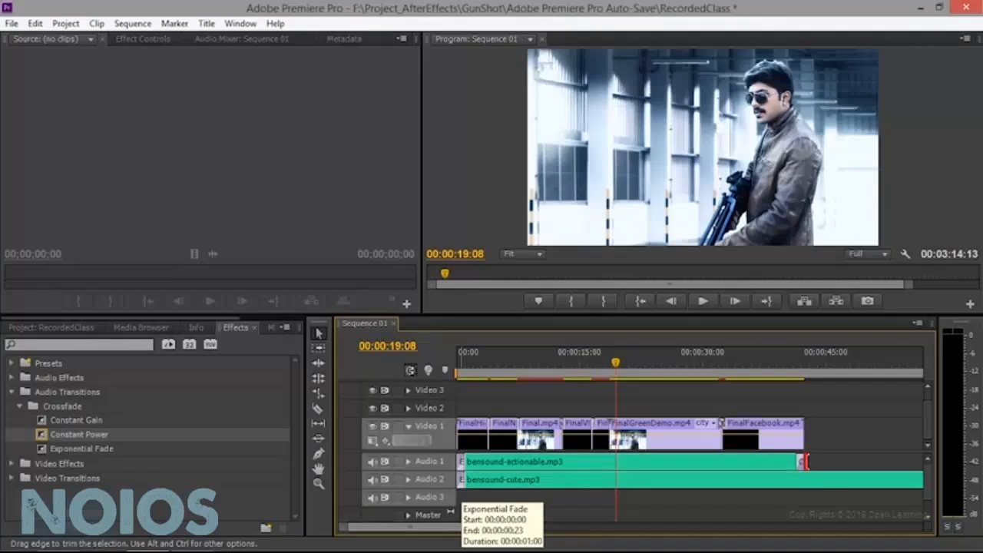
Show the Audio Mixer and play the sequence from the start to examine the track and master levels
{"action": "left_click", "coordinate": [235, 39]}
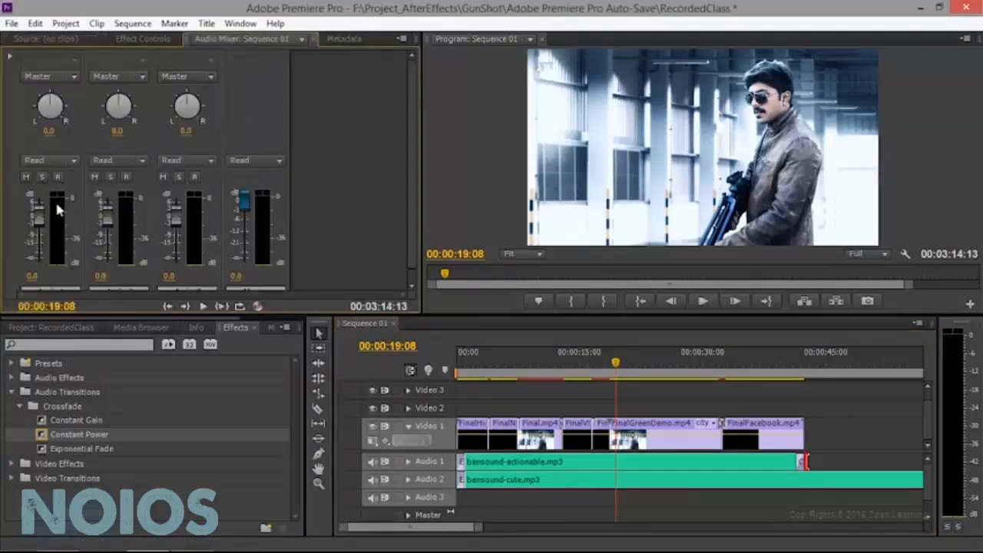
{"action": "scroll", "coordinate": [56, 205], "scroll_direction": "down", "scroll_amount": 1}
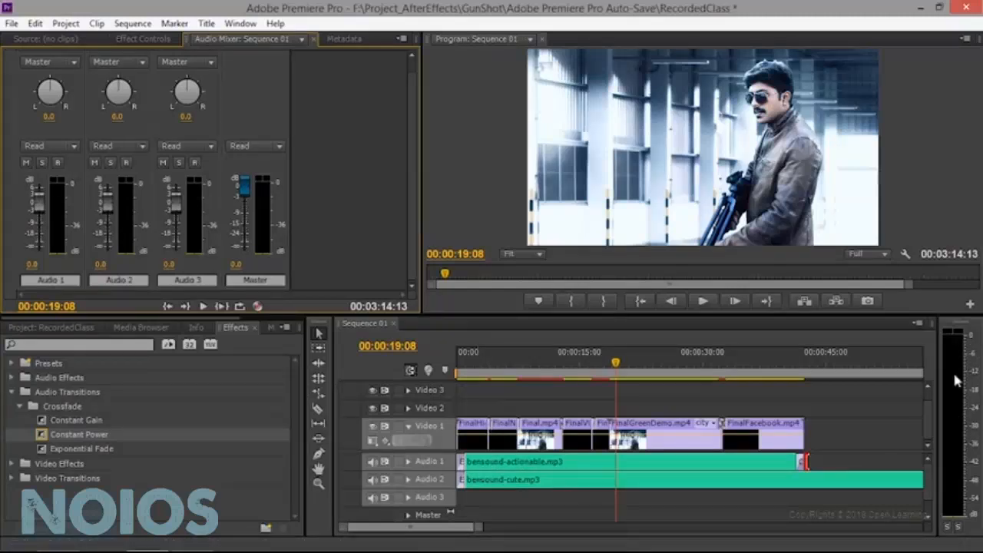
{"action": "key", "text": "Home"}
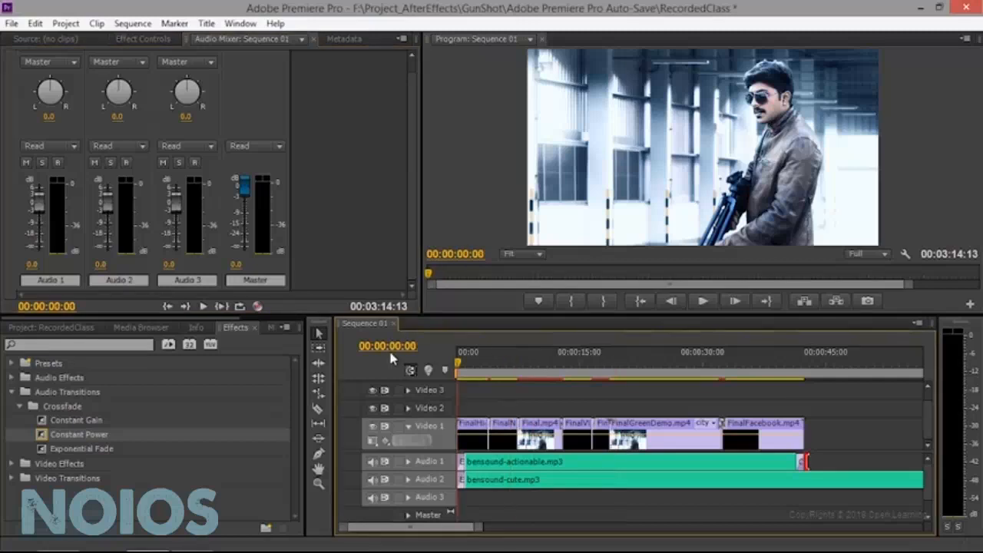
{"action": "key", "text": "space"}
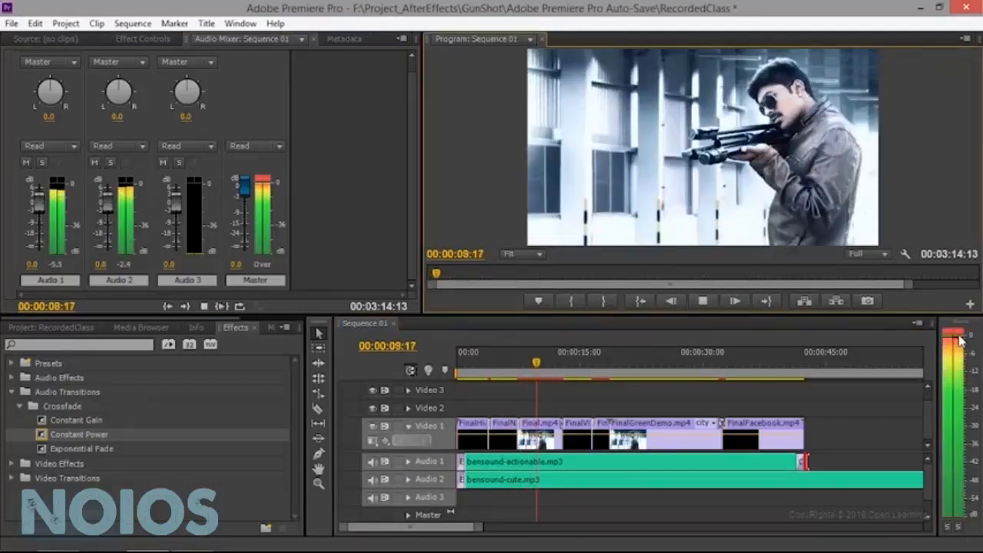
{"action": "key", "text": "space"}
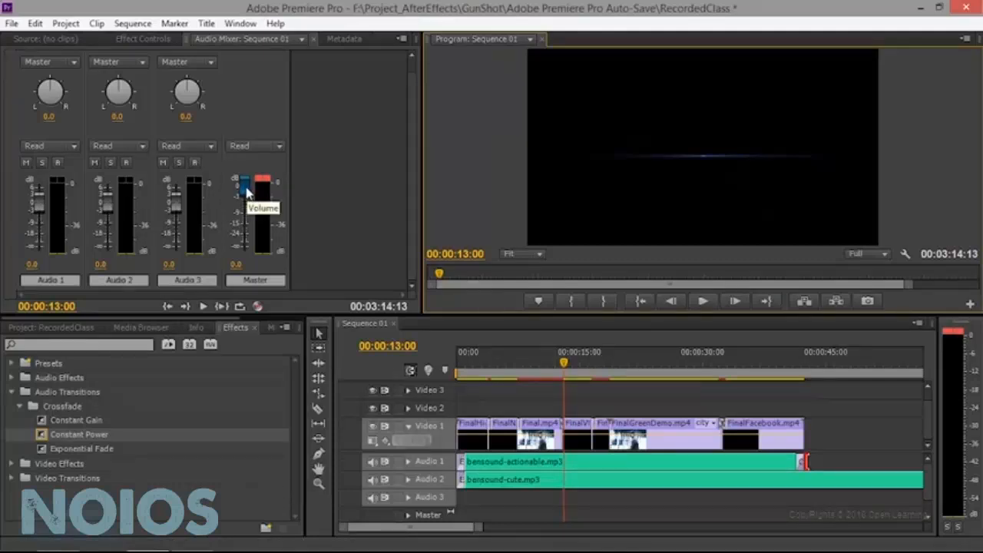
Try a slightly lower Master volume, return it to 0.0, and set the Audio 1 volume to -13.9 dB
{"action": "left_click_drag", "start_coordinate": [246, 193], "coordinate": [244, 195]}
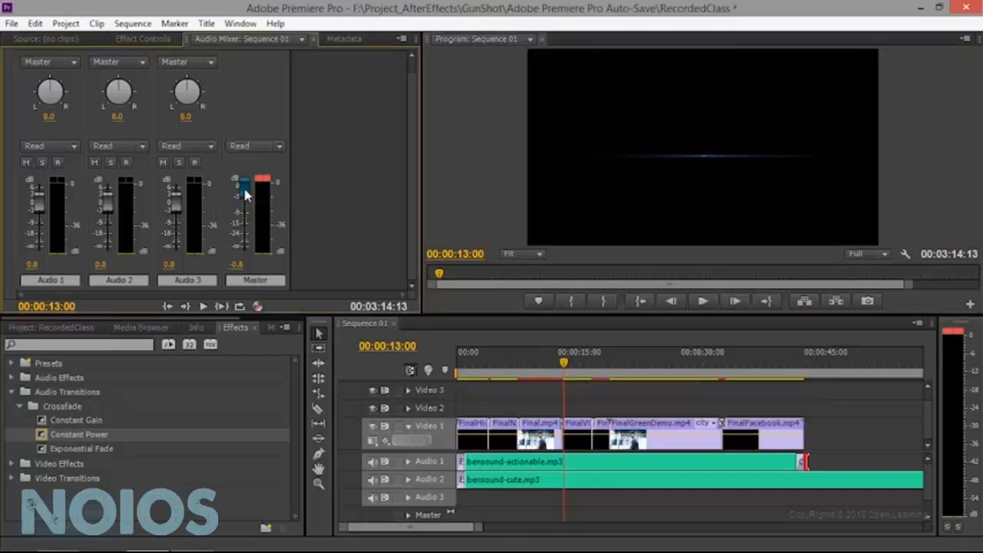
{"action": "mouse_move", "coordinate": [244, 189]}
{"action": "left_mouse_down"}
{"action": "mouse_move", "coordinate": [244, 244]}
{"action": "mouse_move", "coordinate": [245, 186]}
{"action": "left_mouse_up"}
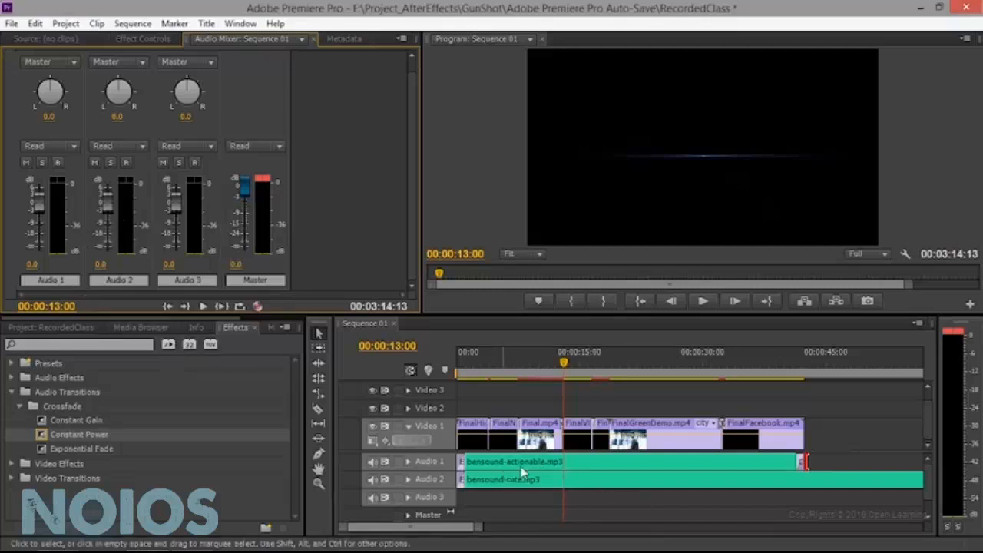
{"action": "left_click_drag", "start_coordinate": [37, 201], "coordinate": [40, 239]}
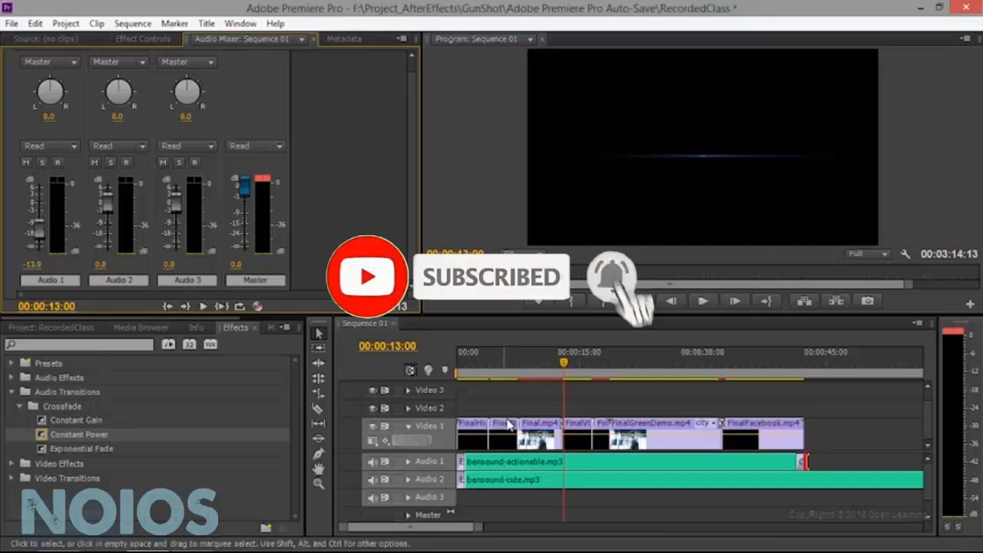
Play the sequence from about two seconds in to compare the levels of Audio 1 and Audio 2
{"action": "left_click_drag", "start_coordinate": [566, 364], "coordinate": [474, 371]}
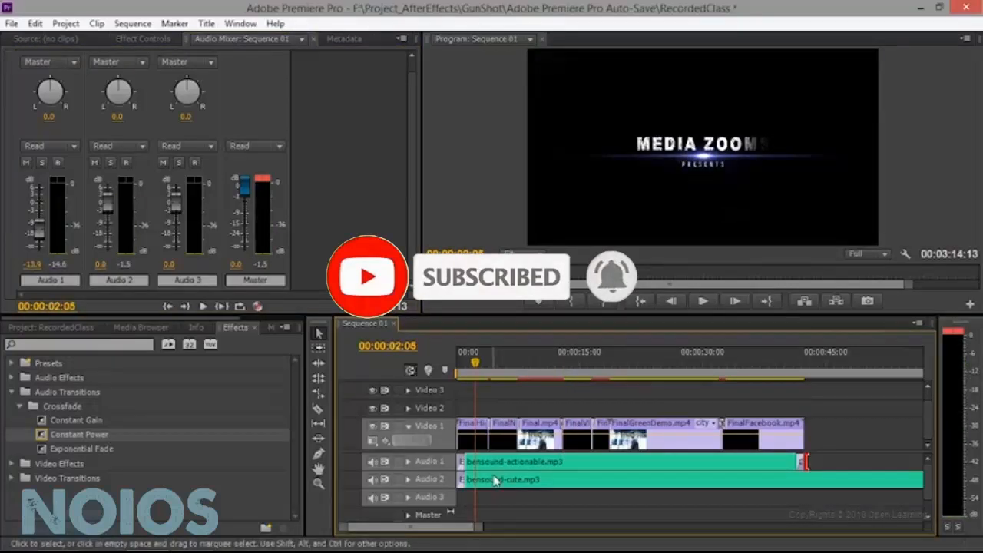
{"action": "left_click", "coordinate": [703, 302]}
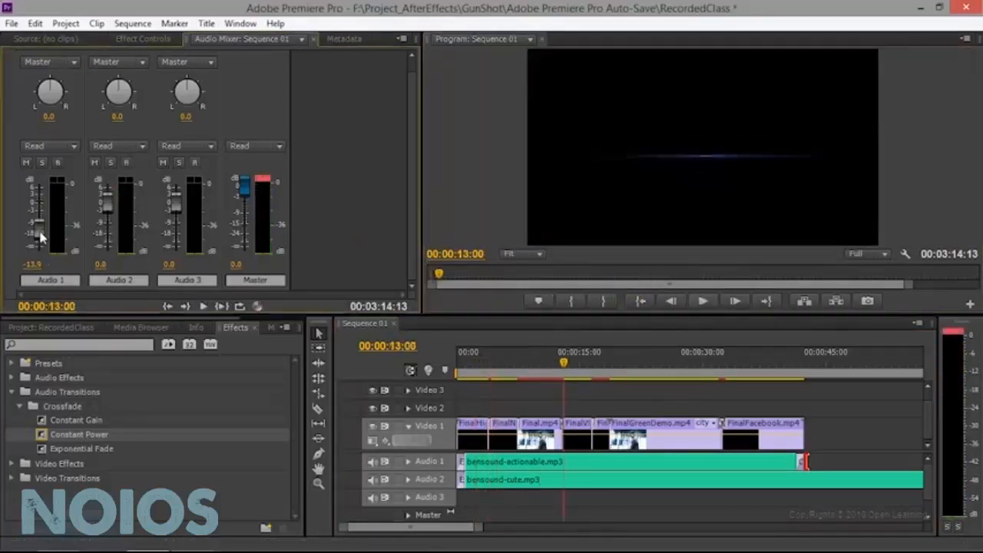
{"action": "left_click_drag", "start_coordinate": [569, 372], "coordinate": [477, 371]}
{"action": "left_click", "coordinate": [702, 301]}
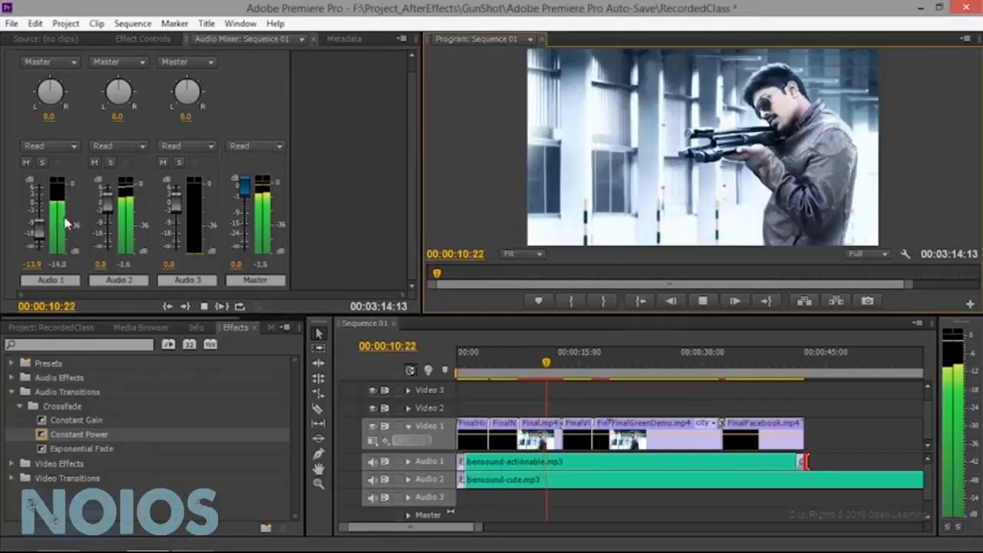
{"action": "left_click", "coordinate": [702, 301]}
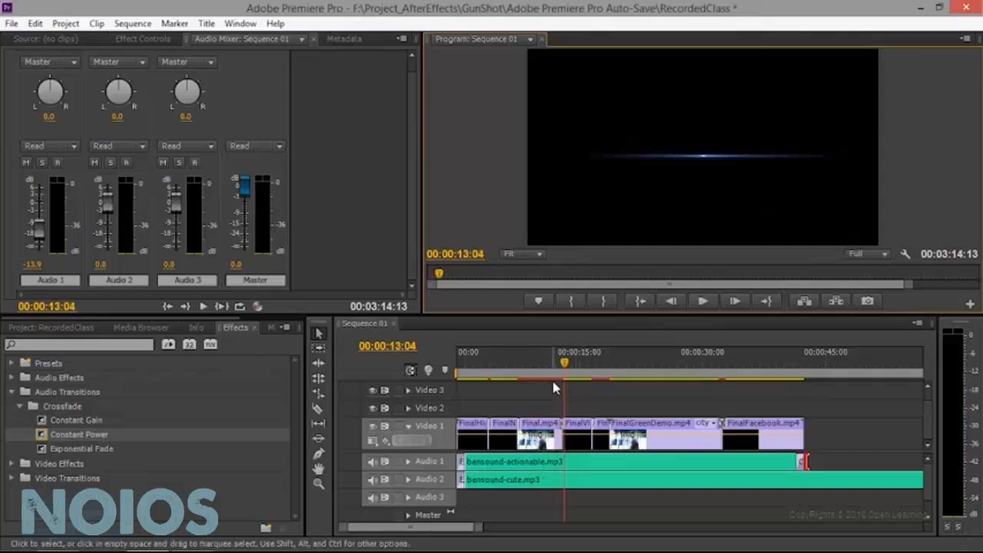
{"action": "left_click_drag", "start_coordinate": [565, 364], "coordinate": [537, 364]}
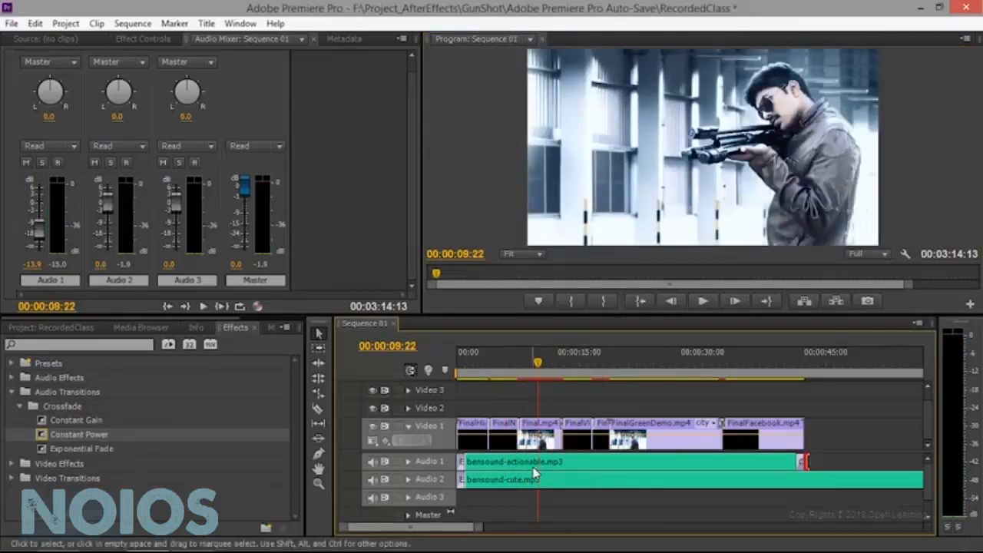
Trim bensound-actionable.mp3 to end at about 16 seconds and place a copy of it right after on Audio 1
{"action": "left_click", "coordinate": [589, 467]}
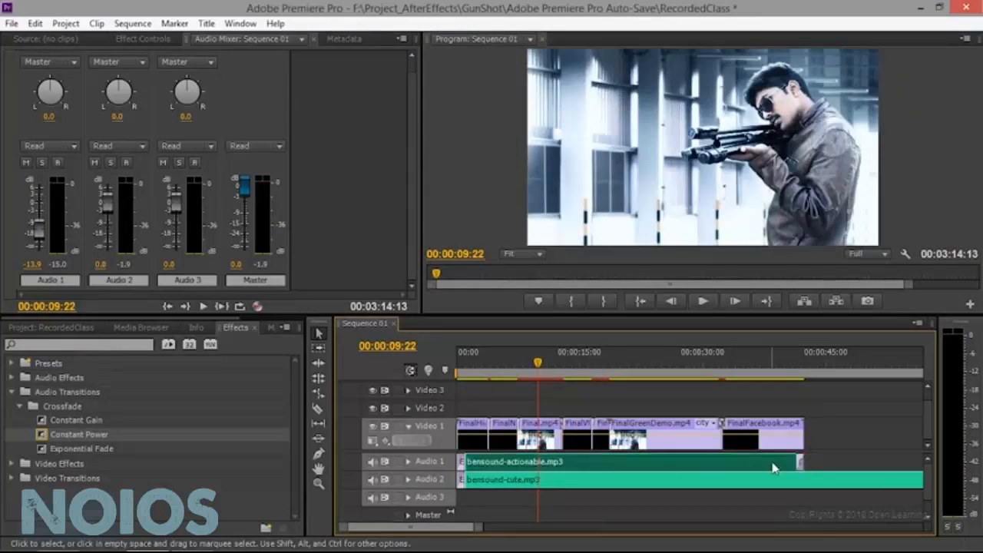
{"action": "left_click_drag", "start_coordinate": [799, 462], "coordinate": [480, 464]}
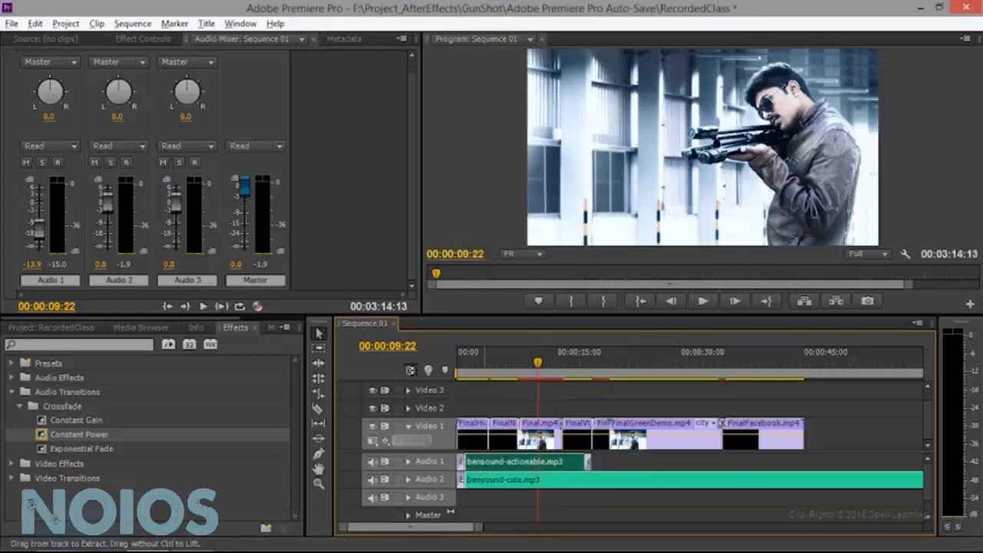
{"action": "left_click", "coordinate": [617, 361]}
{"action": "key", "text": "ctrl+v"}
{"action": "left_click_drag", "start_coordinate": [652, 466], "coordinate": [626, 465]}
Search the effects for "volume" and apply the Volume audio effect to the second bensound-actionable.mp3 clip on Audio 1
{"action": "left_click", "coordinate": [502, 367]}
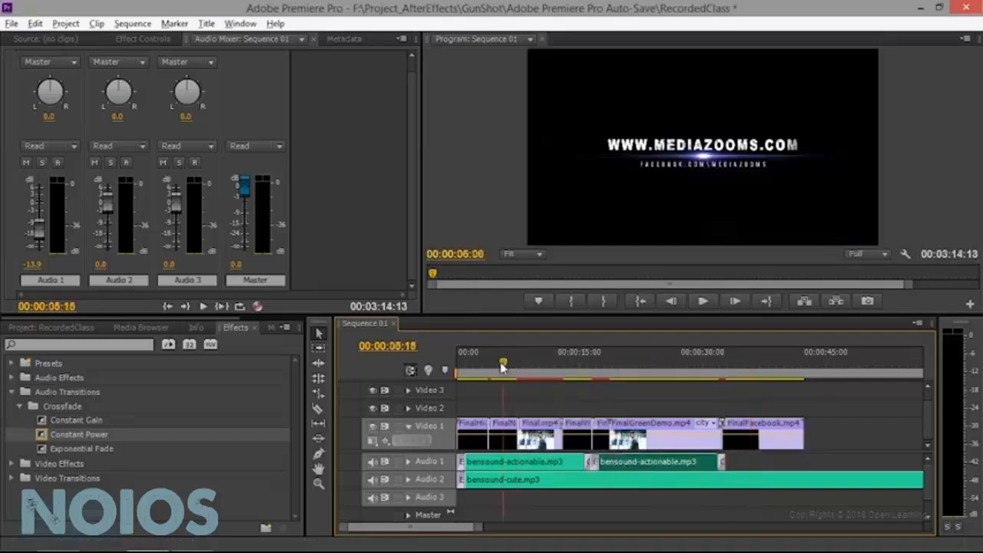
{"action": "left_click_drag", "start_coordinate": [503, 367], "coordinate": [493, 367]}
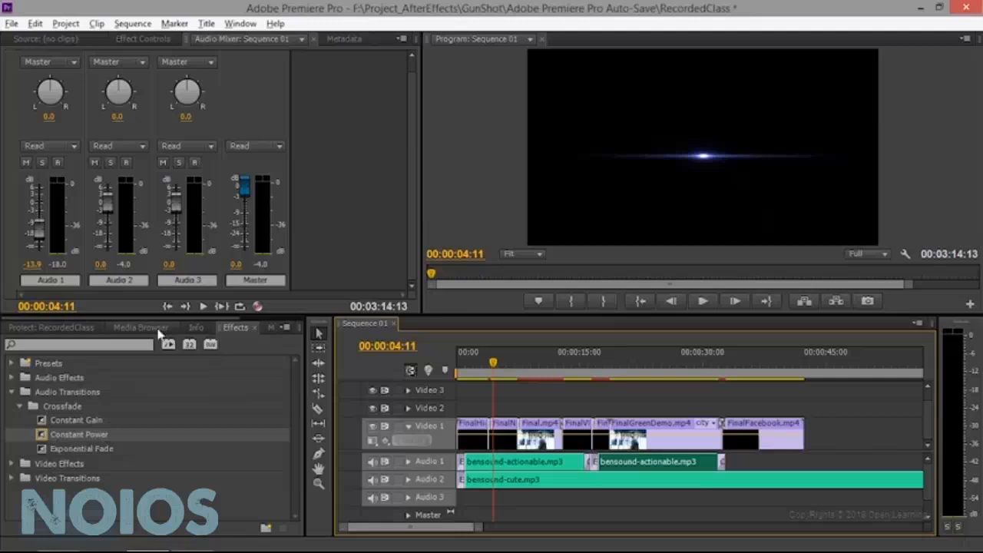
{"action": "left_click", "coordinate": [100, 344]}
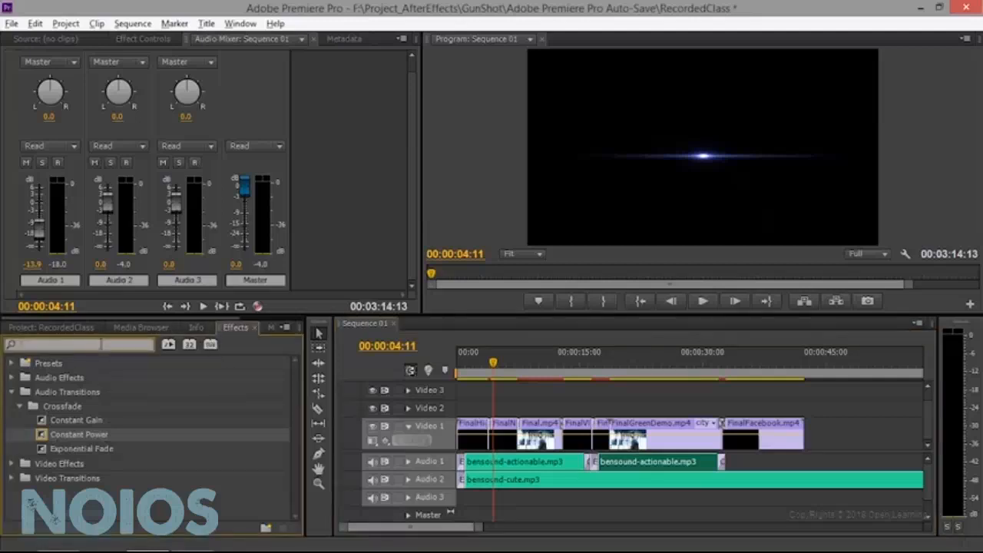
{"action": "type", "text": "a"}
{"action": "key", "text": "BackSpace"}
{"action": "type", "text": "v"}
{"action": "type", "text": "oul"}
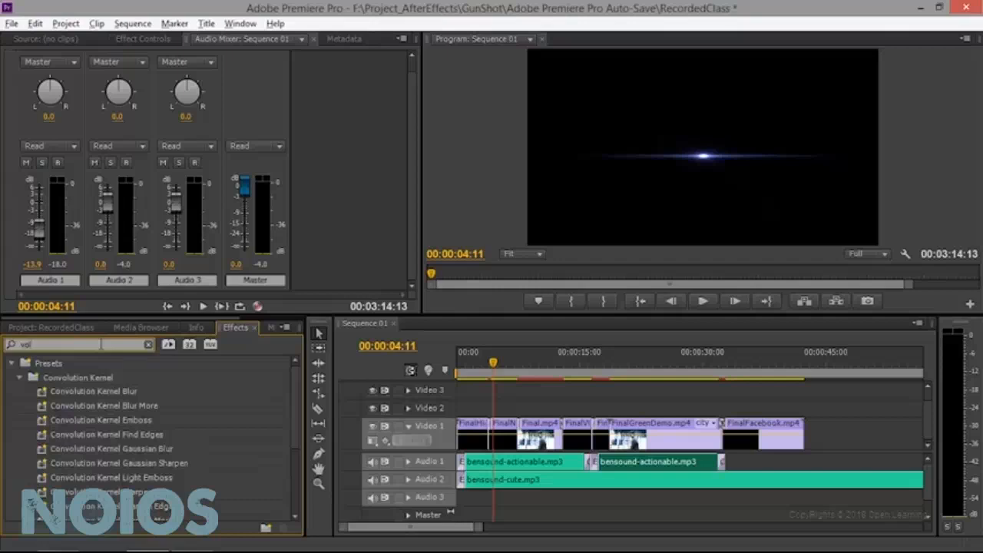
{"action": "type", "text": "me"}
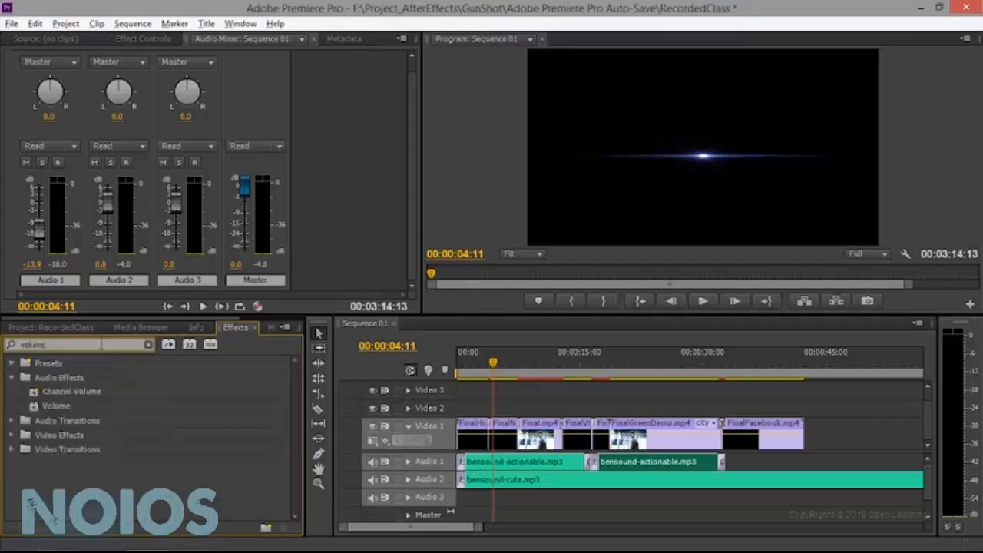
{"action": "left_click_drag", "start_coordinate": [56, 407], "coordinate": [656, 464]}
Set the added Volume effect's Level to about -14 dB and play the sequence from 00:00:14:22 to hear it
{"action": "left_click", "coordinate": [132, 23]}
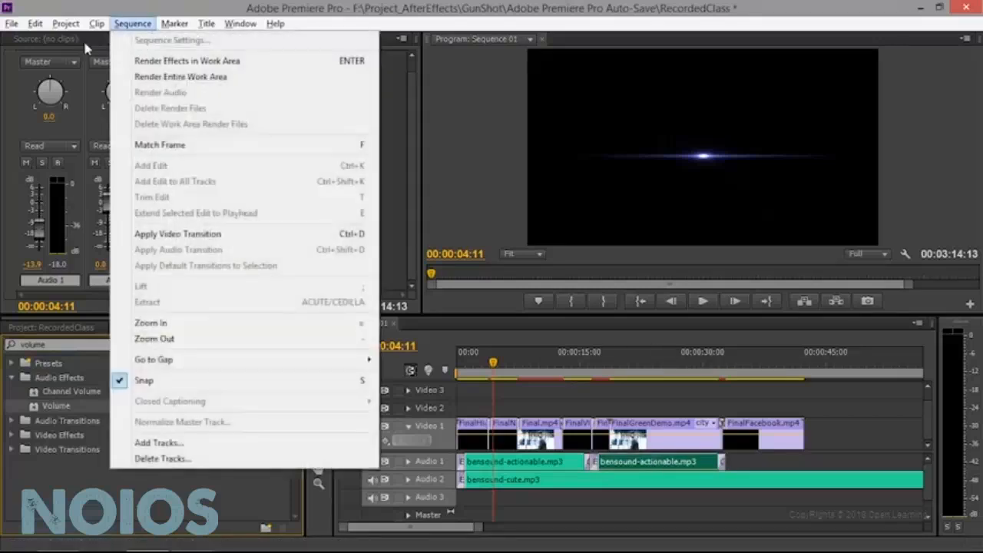
{"action": "left_click", "coordinate": [80, 39]}
{"action": "left_click", "coordinate": [129, 39]}
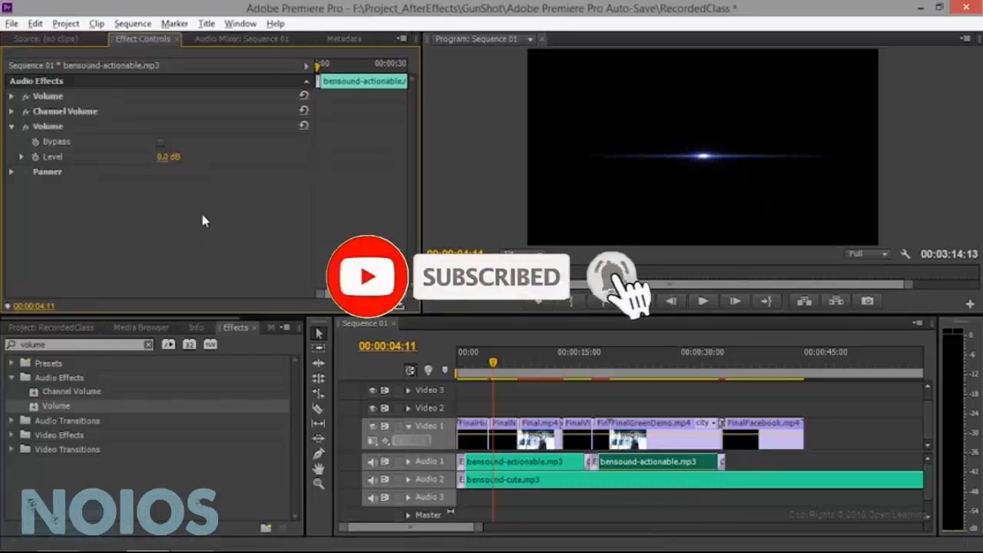
{"action": "left_click_drag", "start_coordinate": [168, 156], "coordinate": [157, 156]}
{"action": "left_click", "coordinate": [580, 356]}
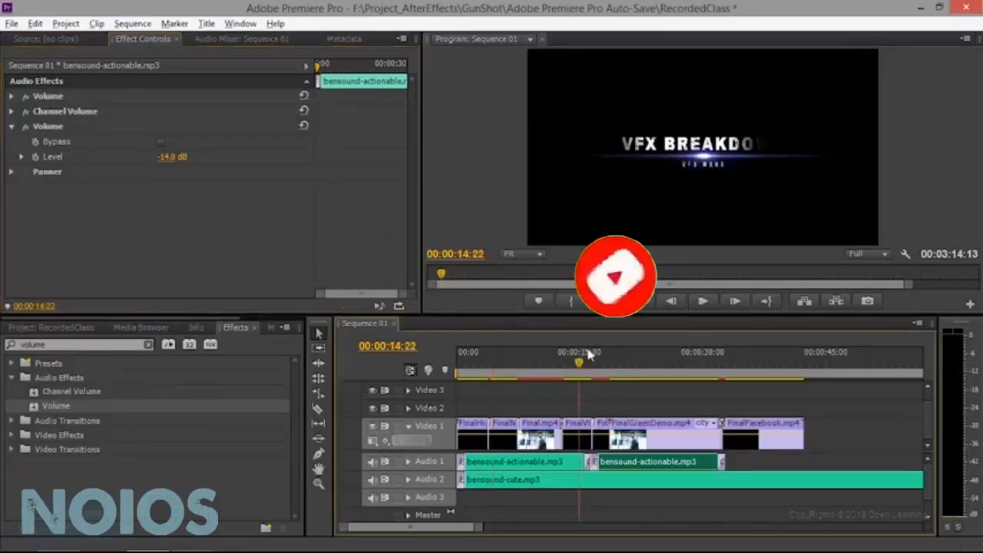
{"action": "left_click", "coordinate": [704, 301]}
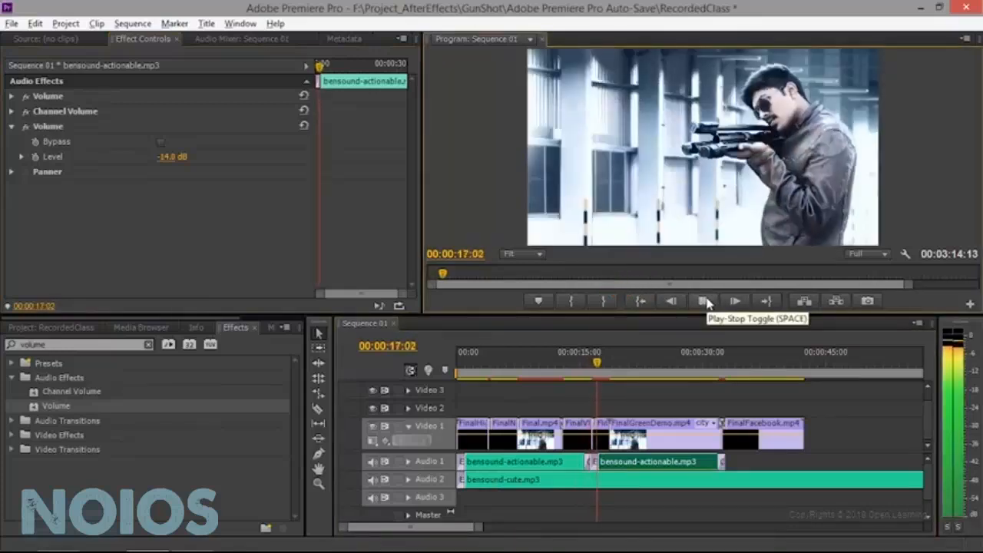
Raise the added Volume effect's Level to 6.0 dB and paste two more copies of the effect onto the clip
{"action": "left_click_drag", "start_coordinate": [171, 157], "coordinate": [327, 223]}
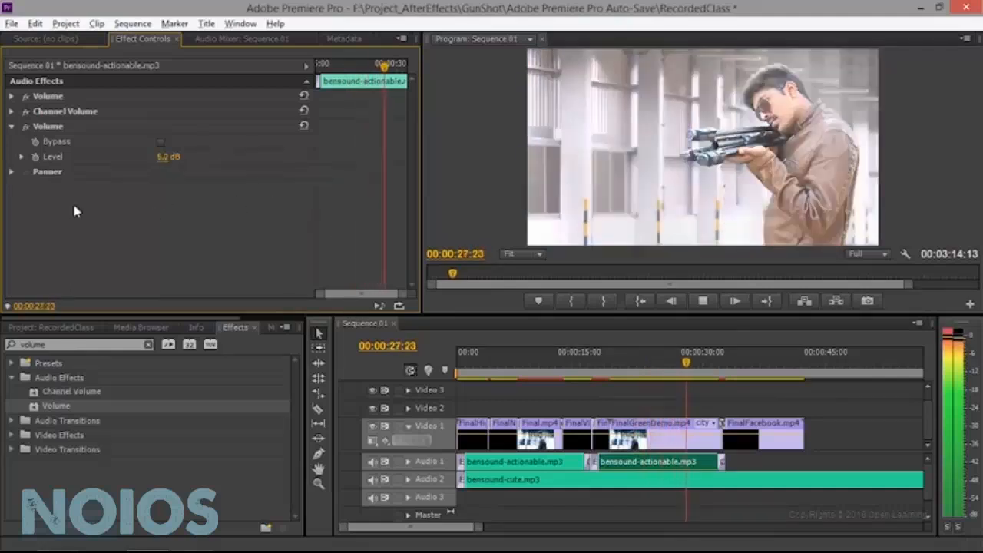
{"action": "key", "text": "ctrl+v"}
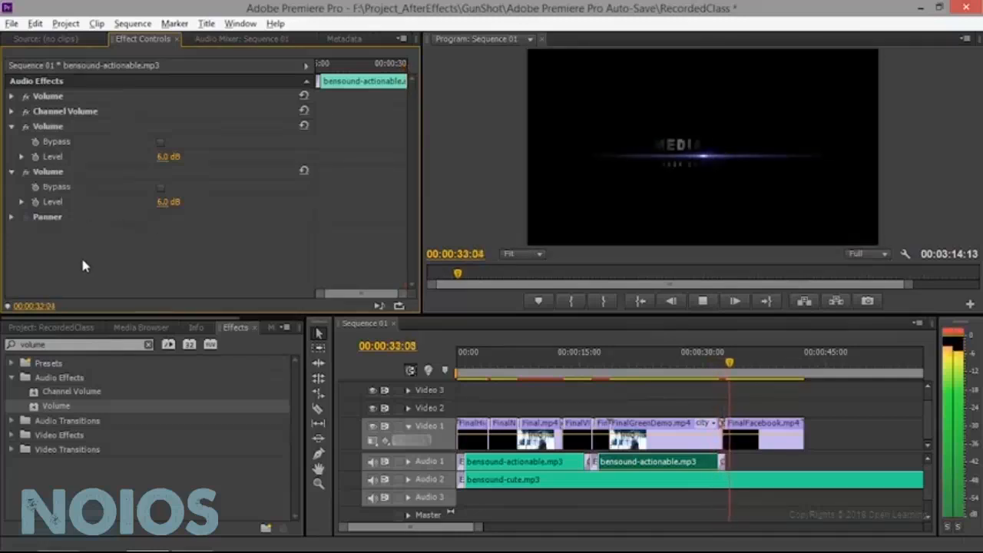
{"action": "key", "text": "ctrl+v"}
Replay the second bensound-actionable.mp3 clip to hear it with the stacked Volume effects
{"action": "left_click_drag", "start_coordinate": [637, 358], "coordinate": [558, 360]}
{"action": "left_click", "coordinate": [704, 305]}
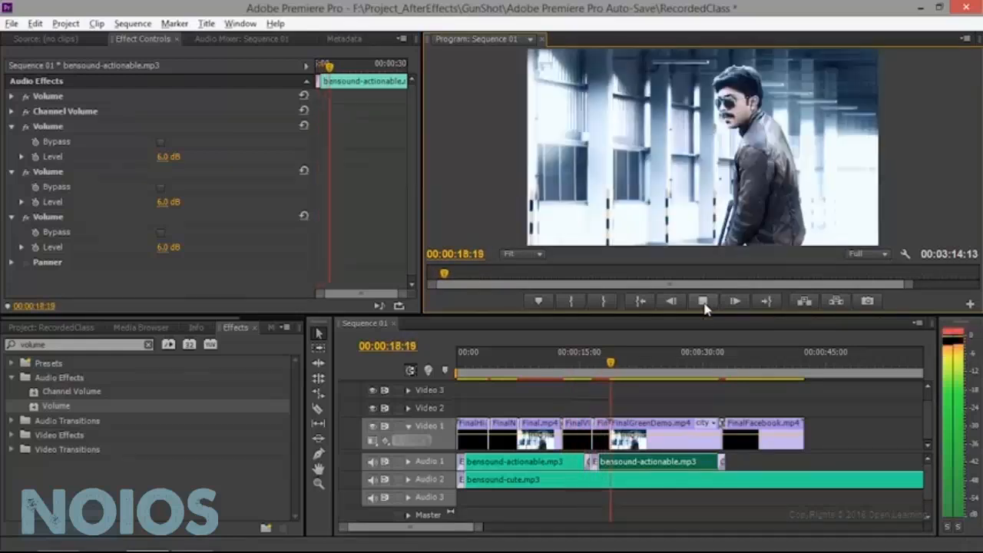
{"action": "left_click", "coordinate": [704, 305]}
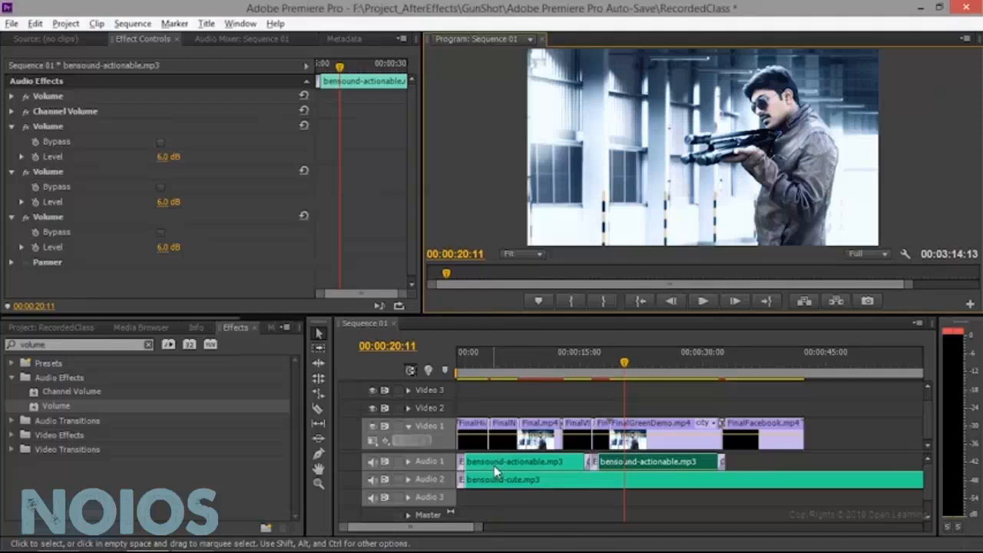
Apply Channel Volume to bensound-cute.mp3 on Audio 2, set its Left level to -8.6 dB and enable Bypass
{"action": "mouse_move", "coordinate": [493, 465]}
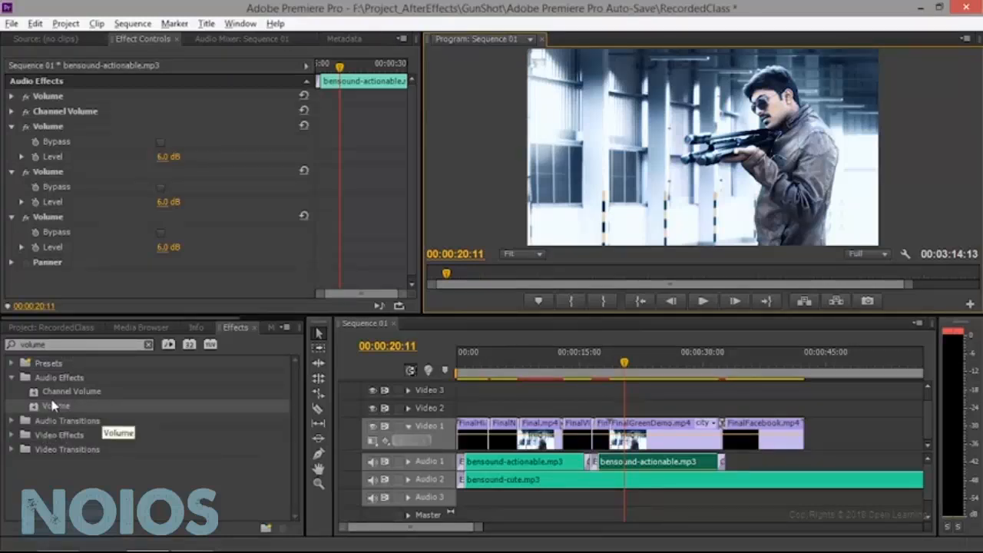
{"action": "left_click", "coordinate": [71, 391]}
{"action": "left_click_drag", "start_coordinate": [71, 392], "coordinate": [581, 483]}
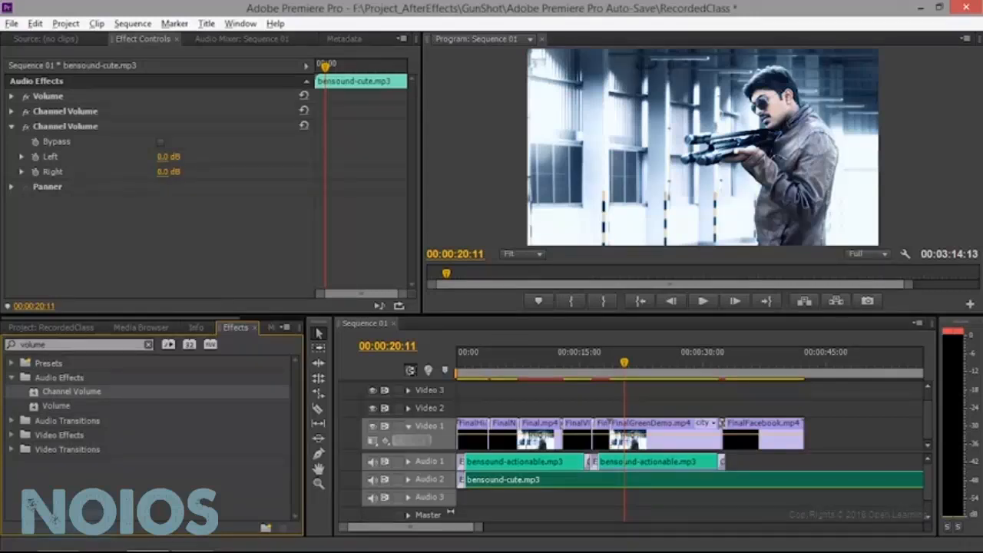
{"action": "left_click", "coordinate": [161, 142]}
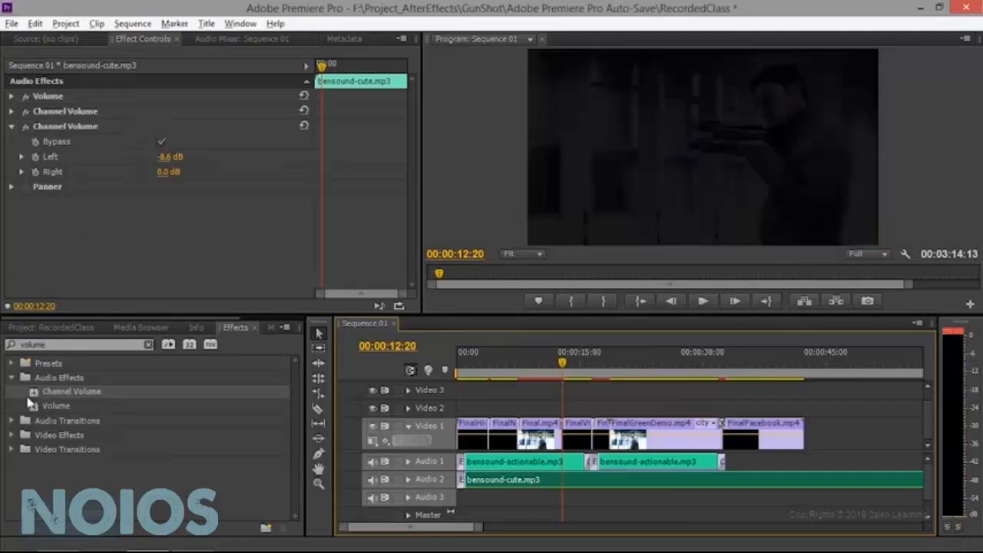
Clear the effects search and browse the Audio Effects for noise-related effects such as DeNoiser
{"action": "left_click", "coordinate": [61, 345]}
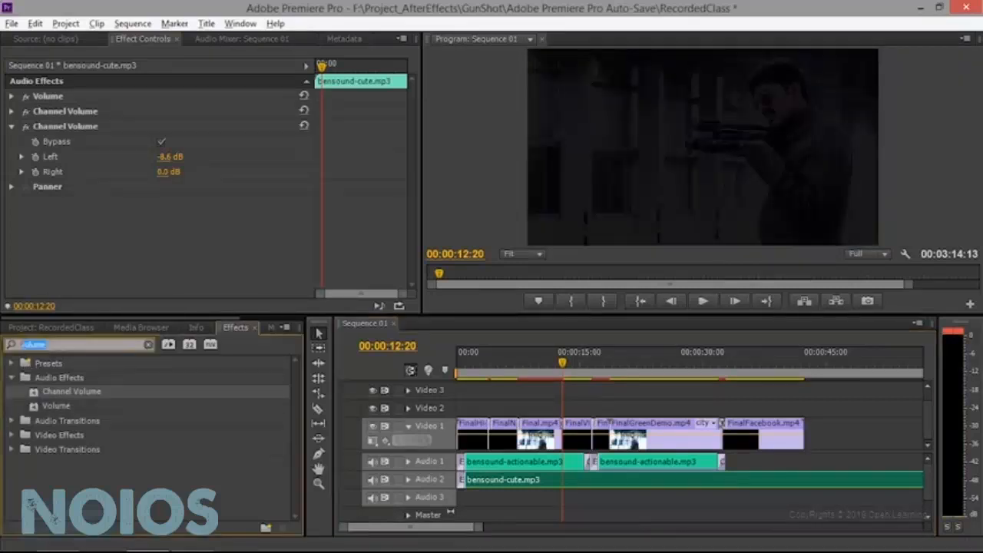
{"action": "key", "text": "BackSpace"}
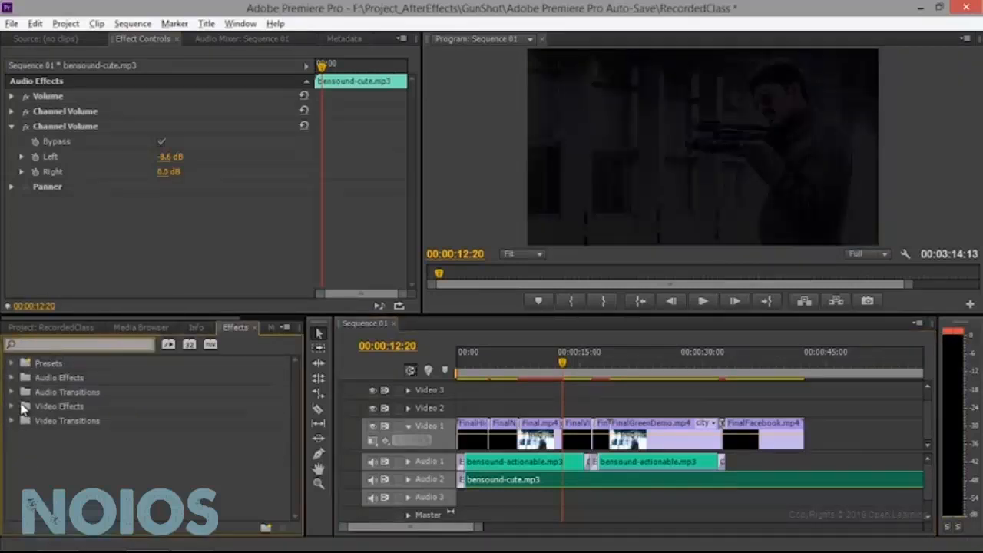
{"action": "left_click", "coordinate": [11, 377]}
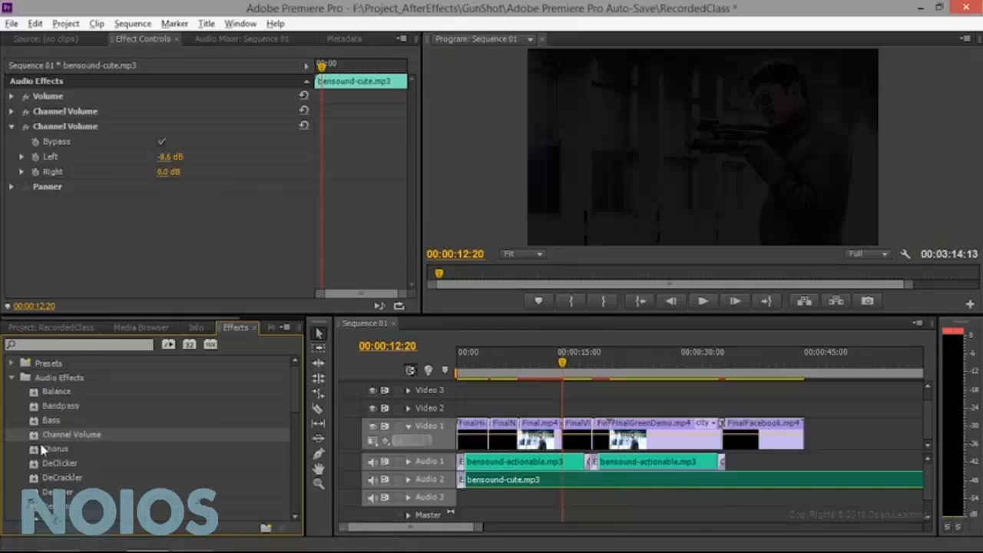
{"action": "scroll", "coordinate": [73, 472], "scroll_direction": "down", "scroll_amount": 2}
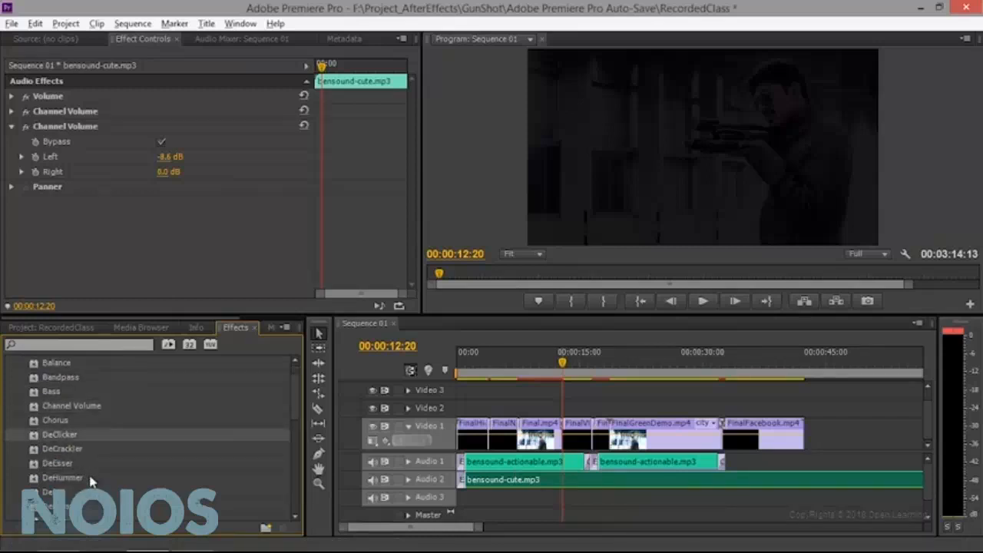
{"action": "scroll", "coordinate": [65, 464], "scroll_direction": "down", "scroll_amount": 3}
{"action": "left_click", "coordinate": [61, 464]}
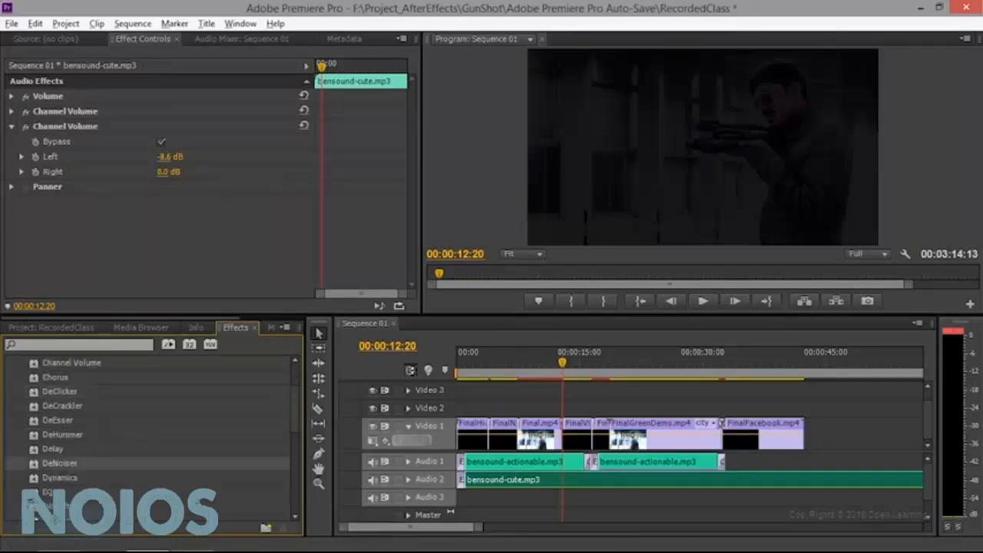
{"action": "scroll", "coordinate": [63, 468], "scroll_direction": "down", "scroll_amount": 3}
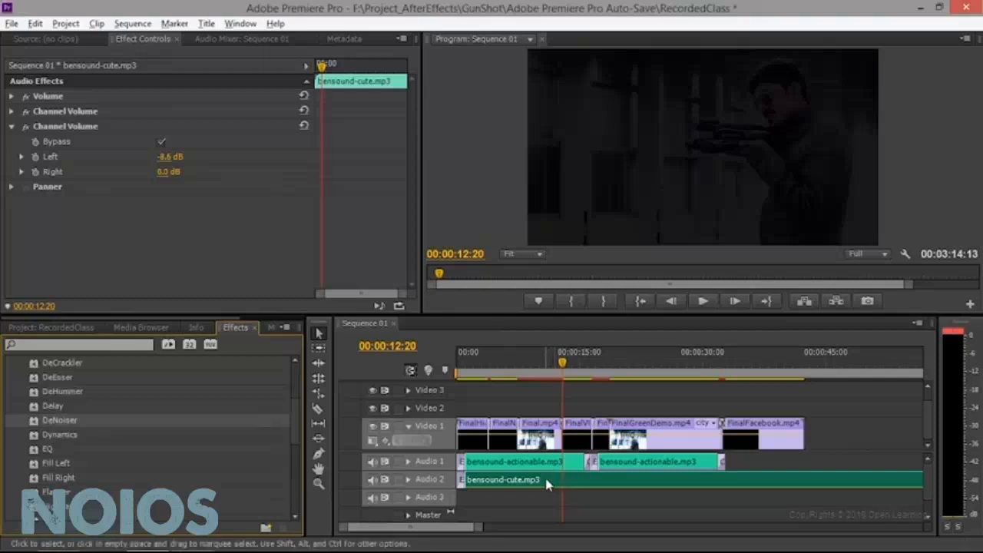
Delete all the music clips from Audio 1 and Audio 2
{"action": "left_click_drag", "start_coordinate": [710, 510], "coordinate": [545, 459]}
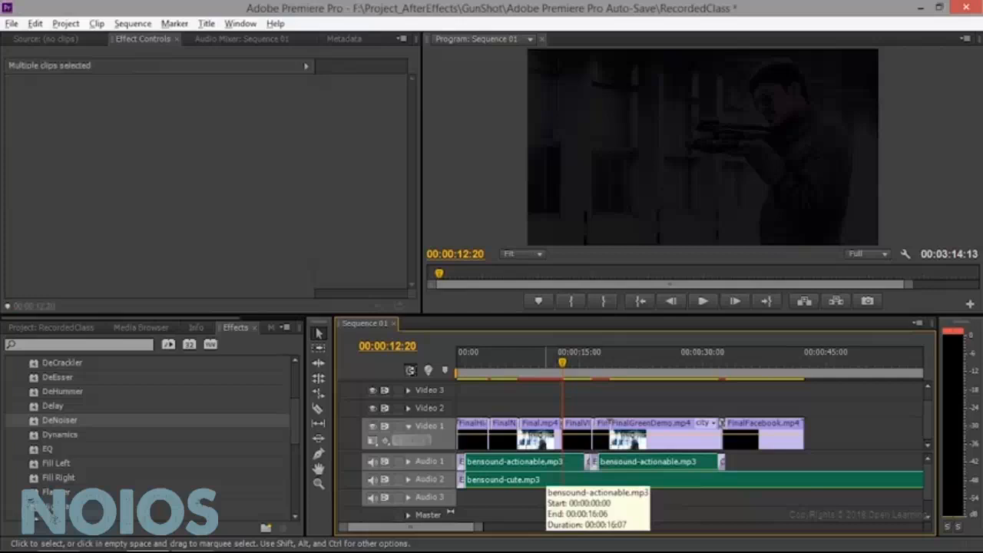
{"action": "key", "text": "Delete"}
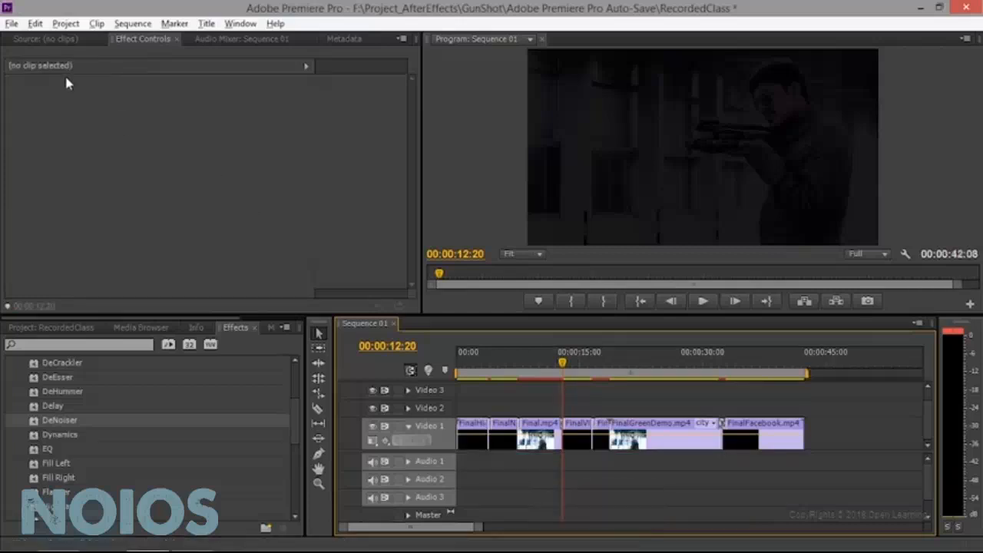
Import the video file 04_MayaPortalLight.mp4 into the RecordedClass project
{"action": "left_click", "coordinate": [64, 40]}
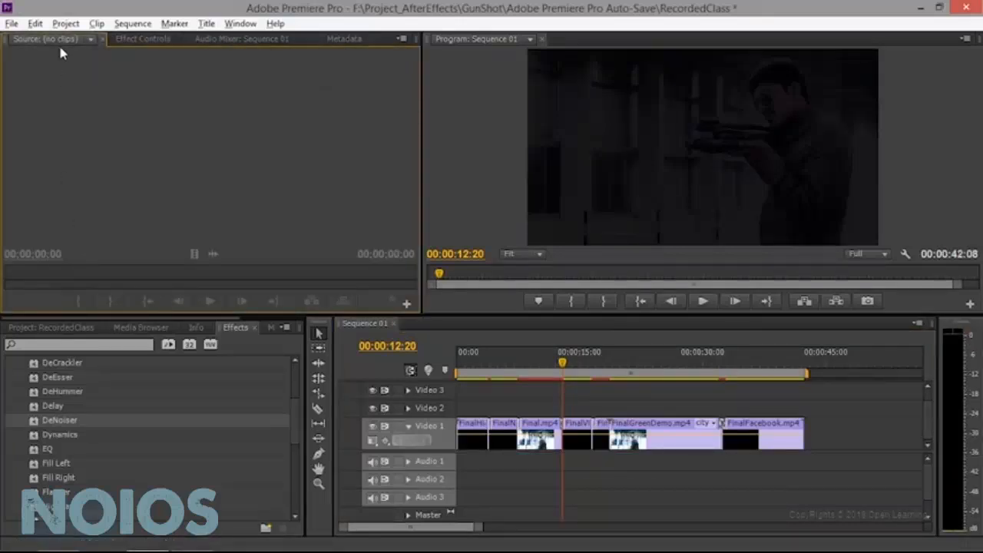
{"action": "left_click", "coordinate": [12, 23]}
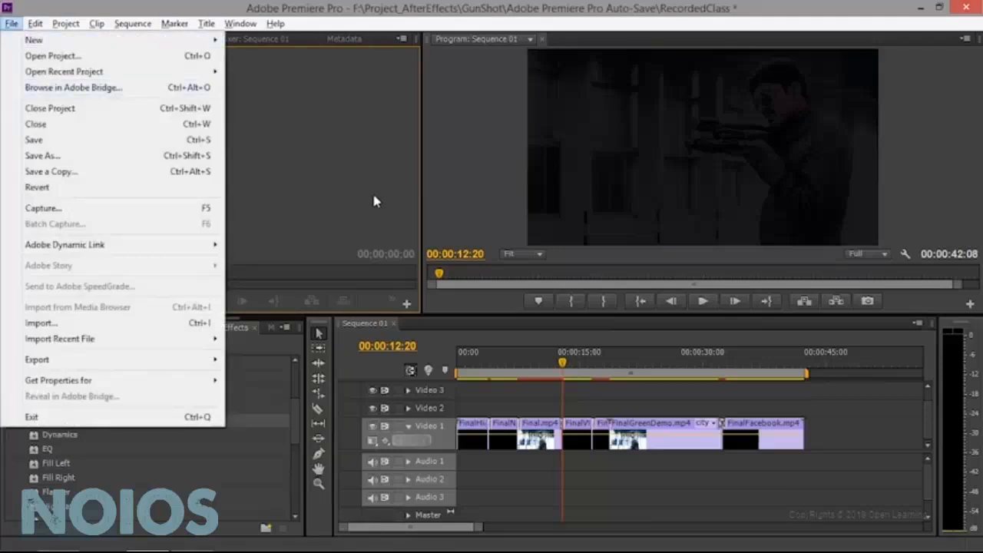
{"action": "left_click", "coordinate": [374, 204]}
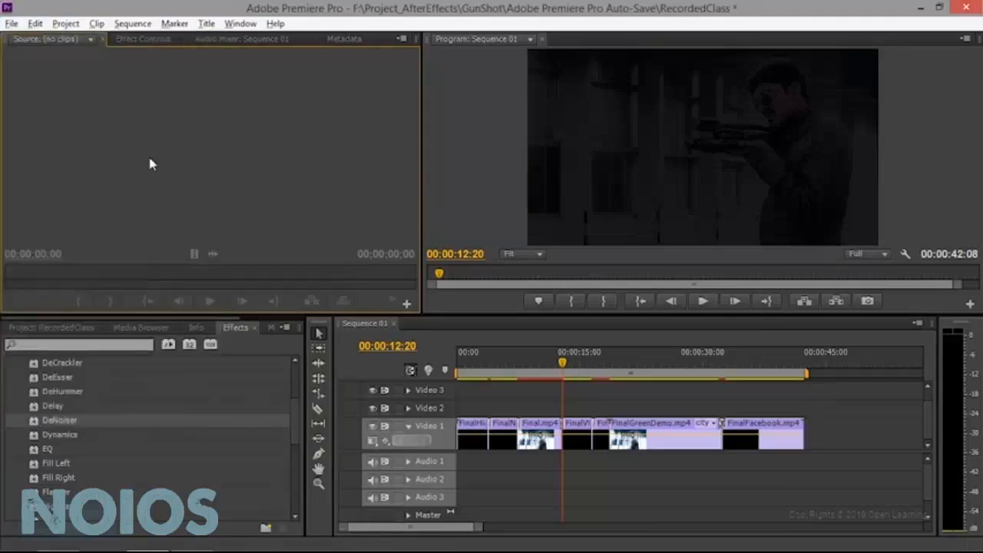
{"action": "left_click", "coordinate": [64, 329]}
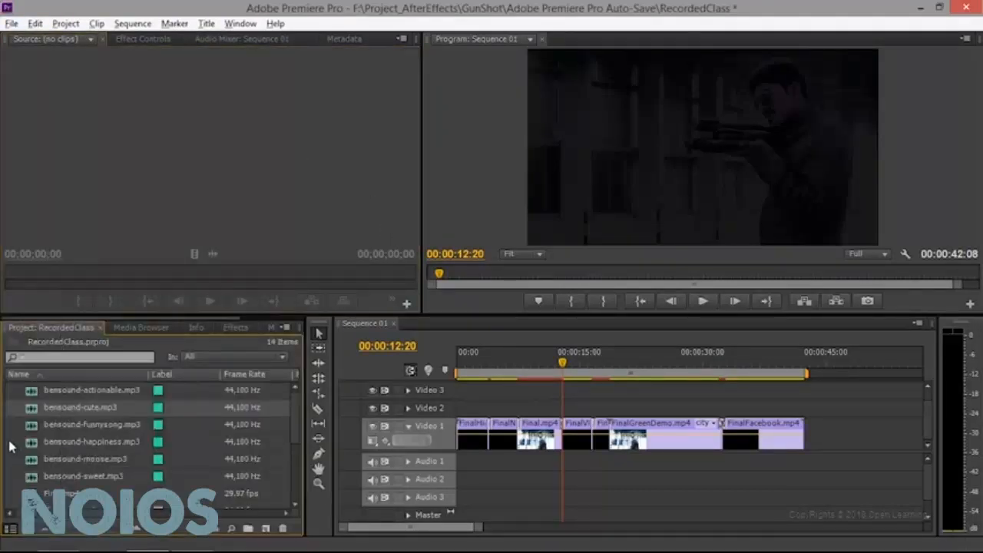
{"action": "key", "text": "ctrl+i"}
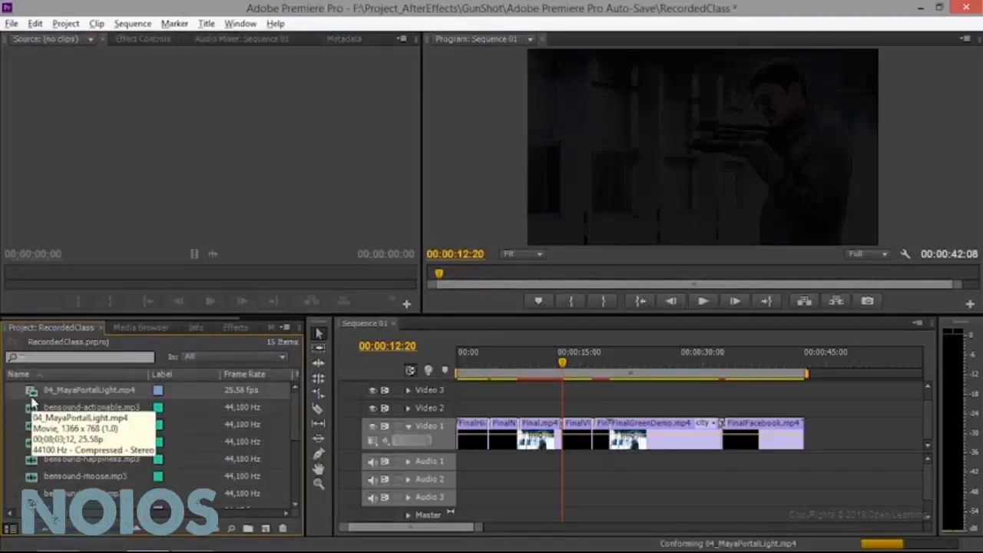
Hide the Video 1 track and place 04_MayaPortalLight.mp4 at the sequence start on Video 2 and Audio 2
{"action": "left_click_drag", "start_coordinate": [832, 483], "coordinate": [474, 418]}
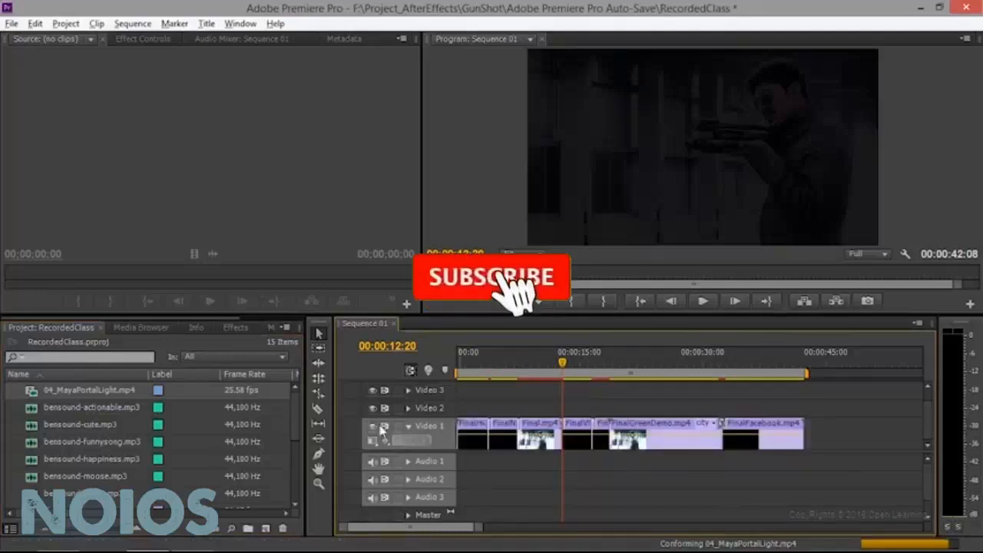
{"action": "left_click_drag", "start_coordinate": [33, 391], "coordinate": [479, 410]}
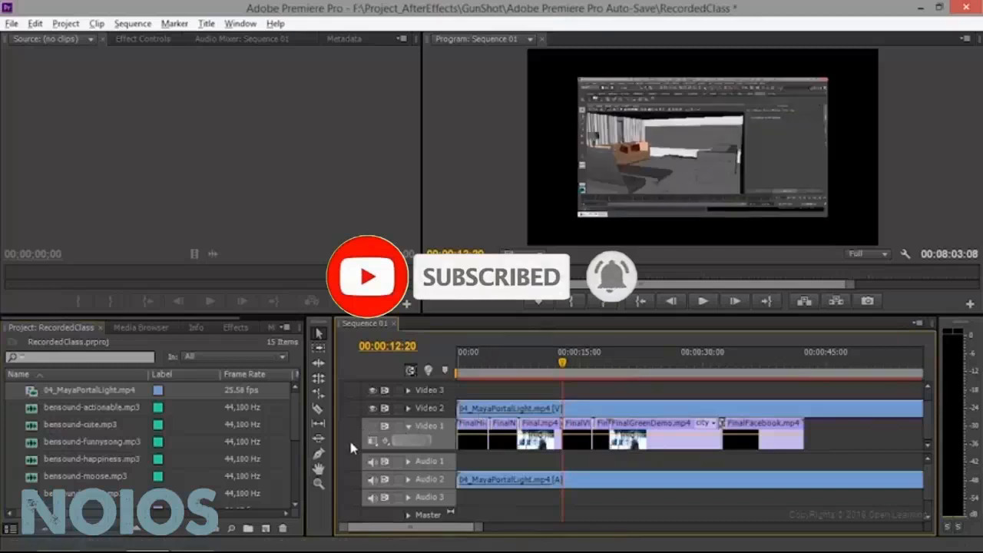
Play the sequence from the start to listen to the sound of 04_MayaPortalLight.mp4
{"action": "left_click", "coordinate": [483, 367]}
{"action": "left_click", "coordinate": [464, 368]}
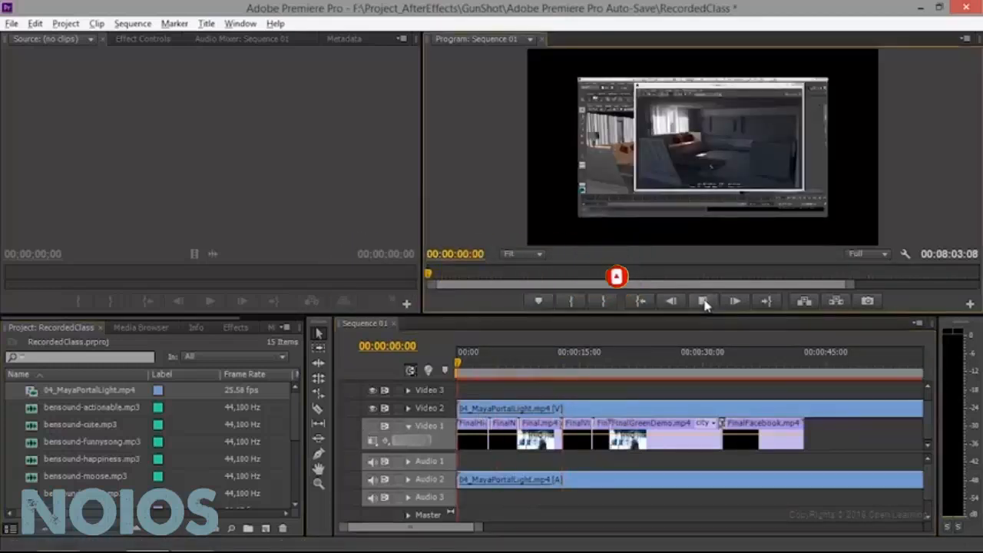
{"action": "left_click", "coordinate": [702, 301]}
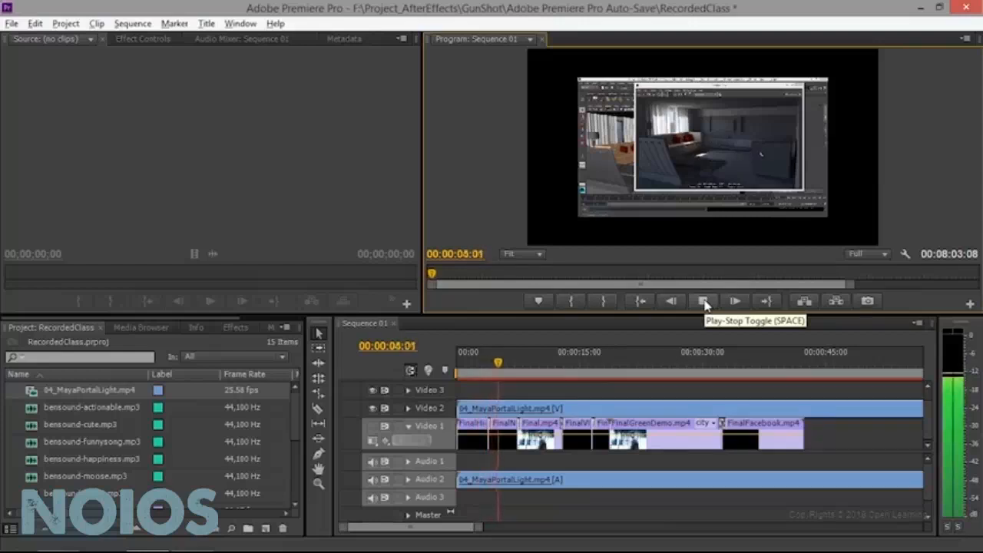
{"action": "left_click", "coordinate": [704, 302]}
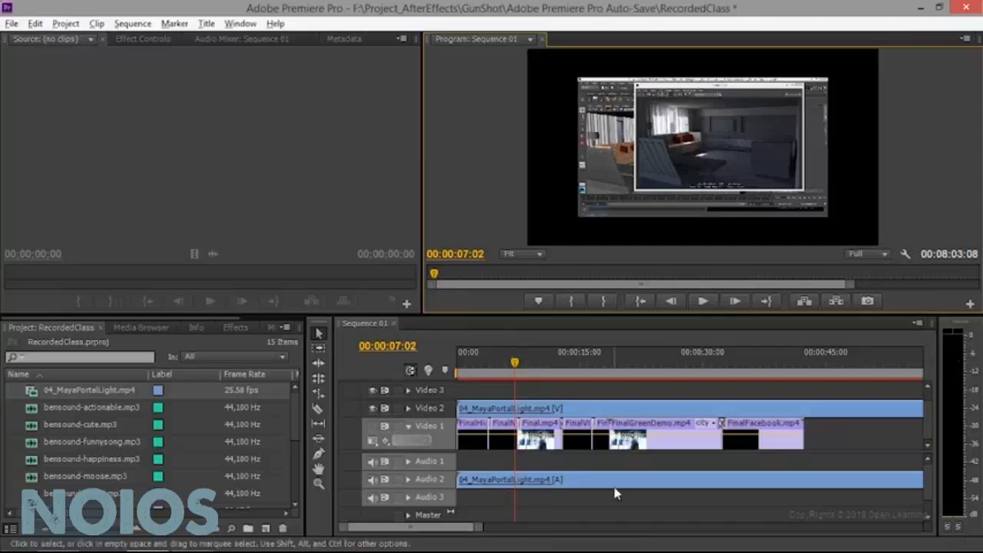
Apply the DeNoiser audio effect to the 04_MayaPortalLight.mp4 clip on Audio 2
{"action": "left_click", "coordinate": [138, 40]}
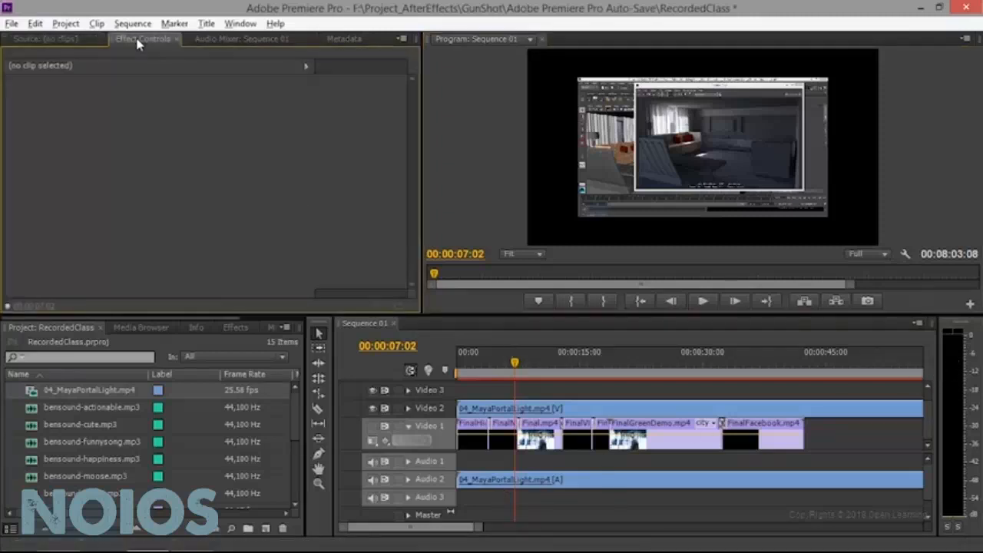
{"action": "left_click", "coordinate": [146, 328]}
{"action": "left_click", "coordinate": [235, 328]}
{"action": "left_click", "coordinate": [91, 344]}
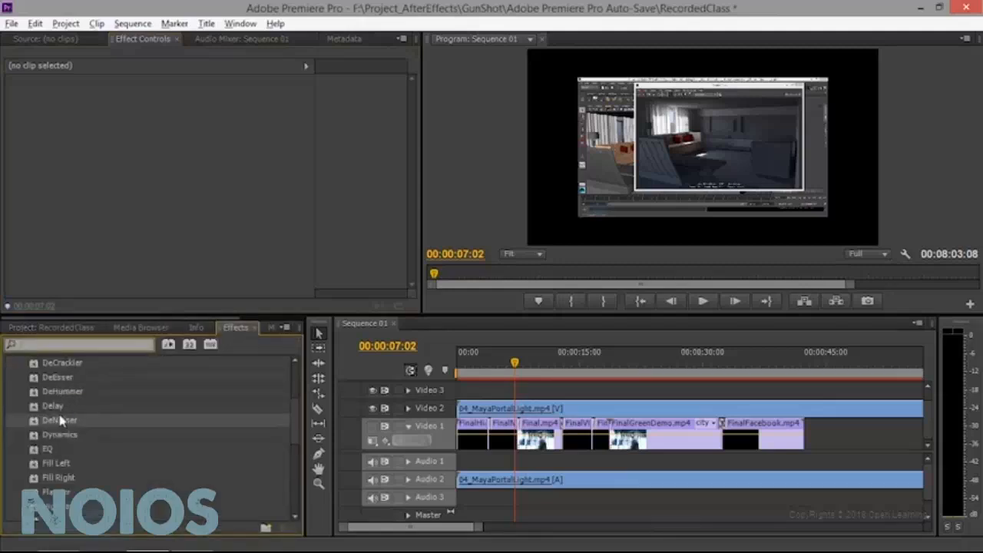
{"action": "left_click_drag", "start_coordinate": [67, 421], "coordinate": [522, 479]}
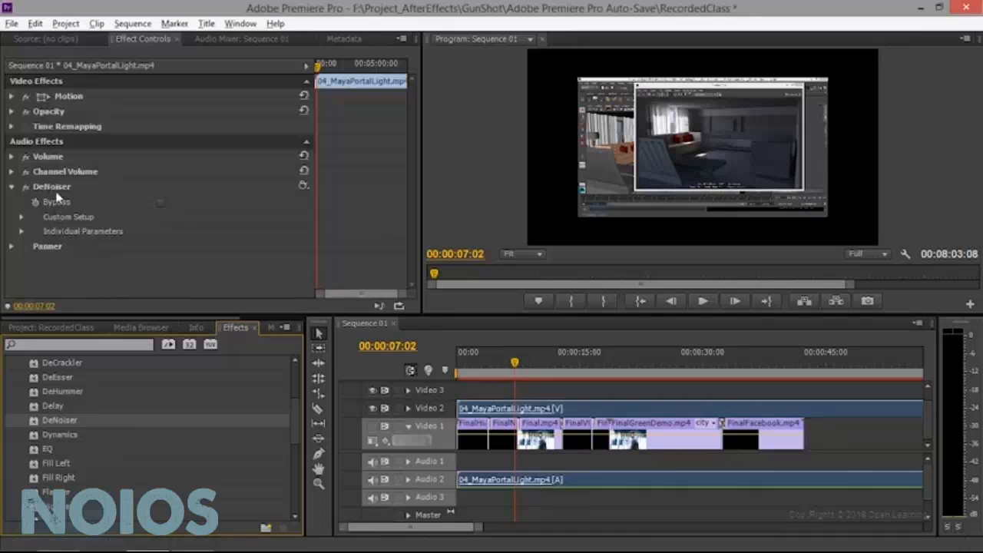
Set the Reduction parameter of the clip's DeNoiser effect to about -9.7 dB
{"action": "left_click", "coordinate": [22, 232]}
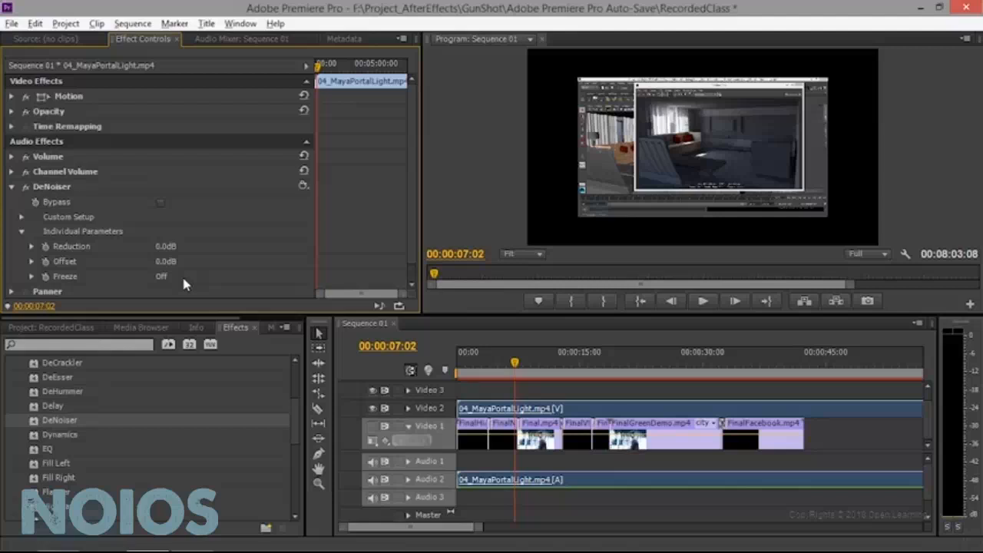
{"action": "left_click", "coordinate": [32, 246]}
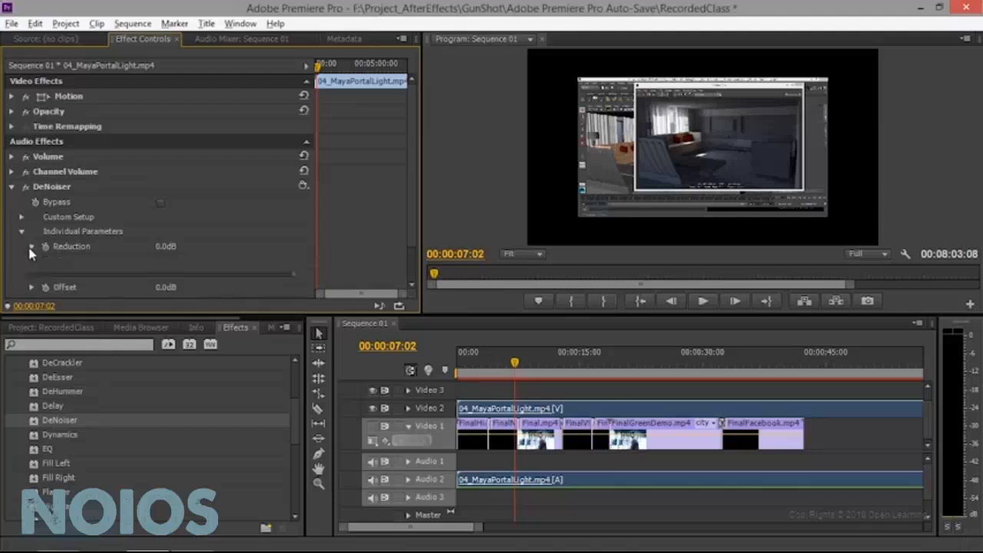
{"action": "scroll", "coordinate": [158, 265], "scroll_direction": "down", "scroll_amount": 3}
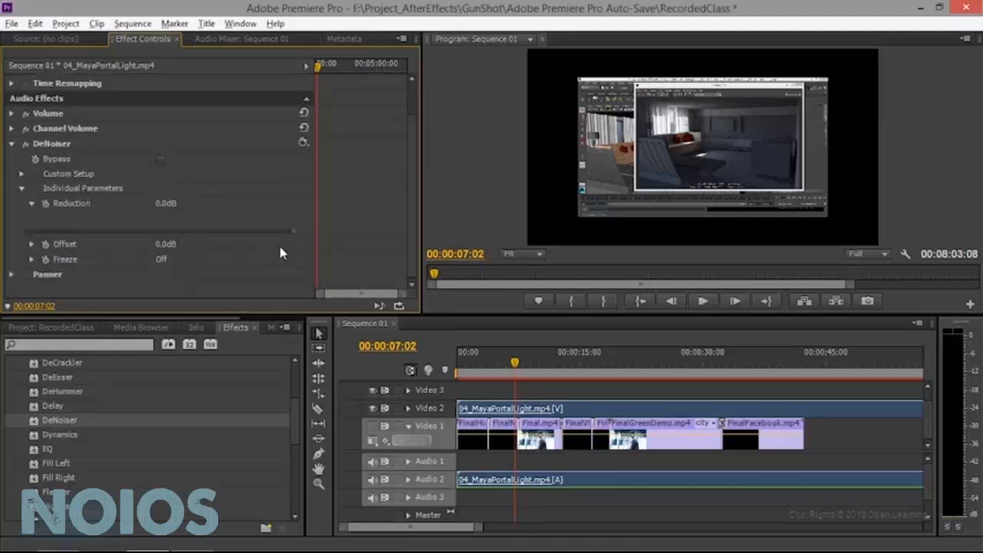
{"action": "left_click_drag", "start_coordinate": [298, 236], "coordinate": [175, 231]}
Play the sequence with DeNoiser on and again with it off to compare the sound, then re-enable the effect and collapse its settings
{"action": "left_click_drag", "start_coordinate": [515, 362], "coordinate": [496, 363]}
{"action": "left_click", "coordinate": [702, 301]}
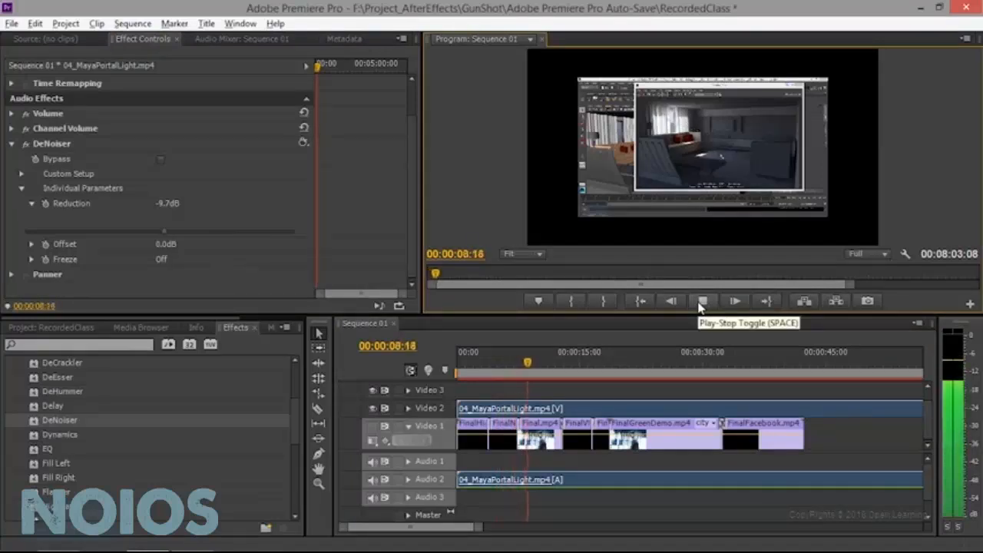
{"action": "left_click", "coordinate": [701, 302]}
{"action": "left_click", "coordinate": [26, 144]}
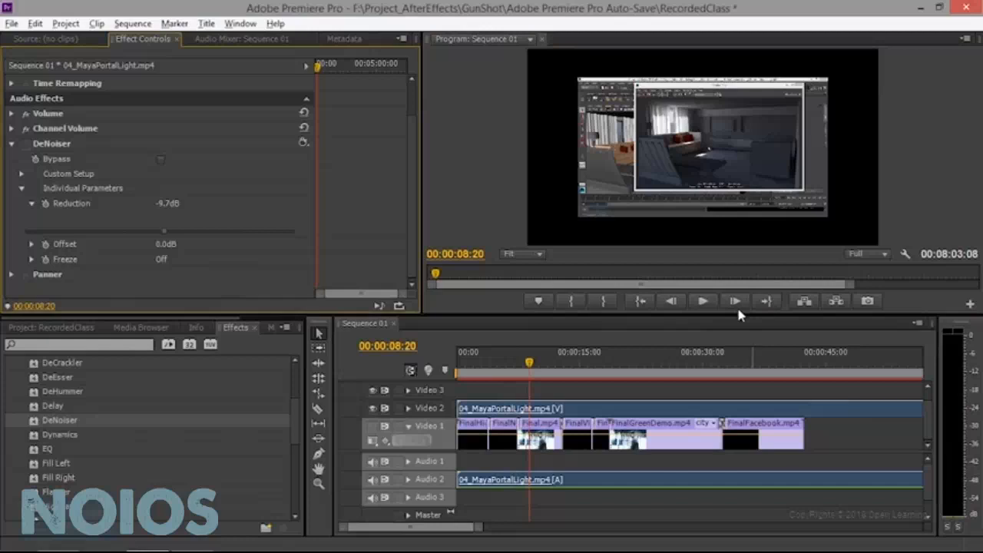
{"action": "left_click", "coordinate": [703, 302]}
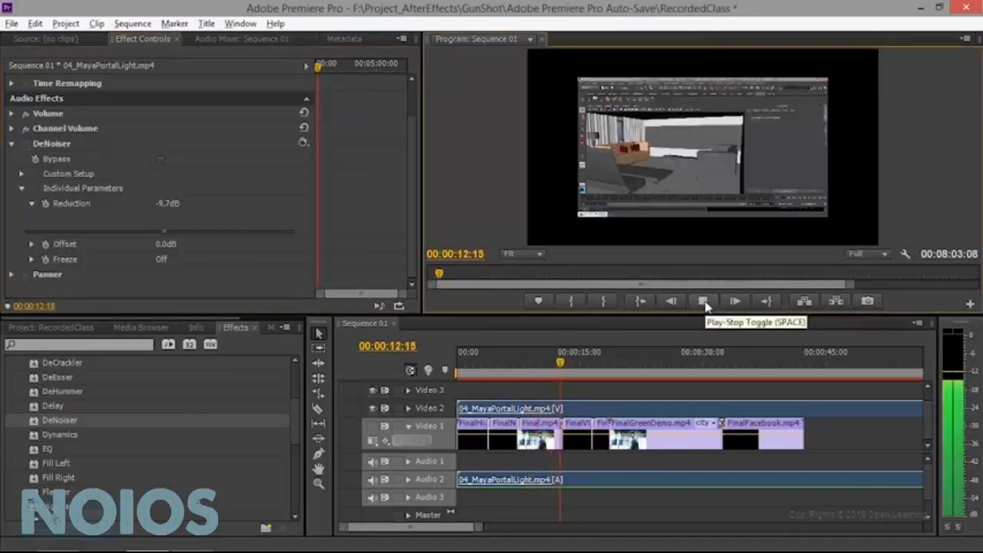
{"action": "left_click", "coordinate": [703, 302]}
{"action": "left_click", "coordinate": [27, 145]}
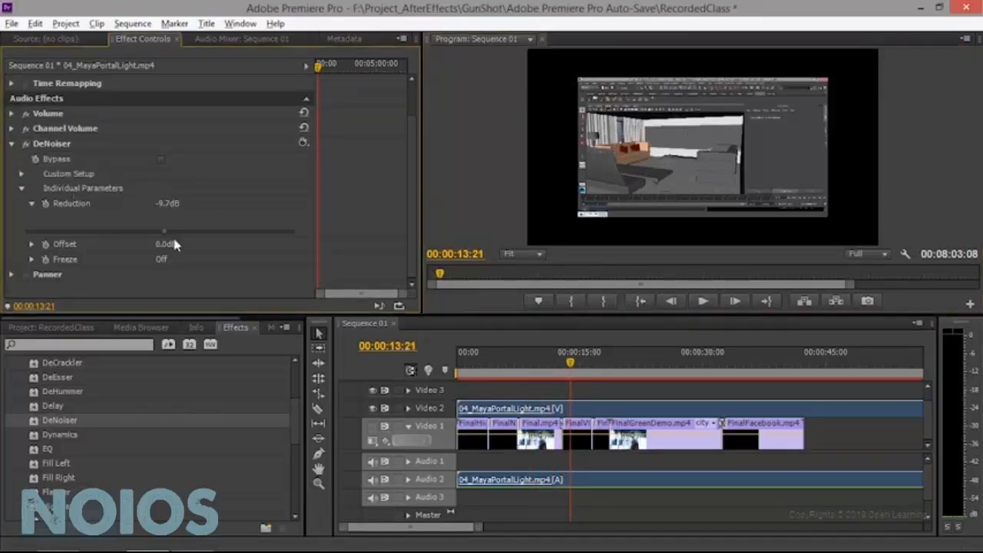
{"action": "left_click", "coordinate": [11, 145]}
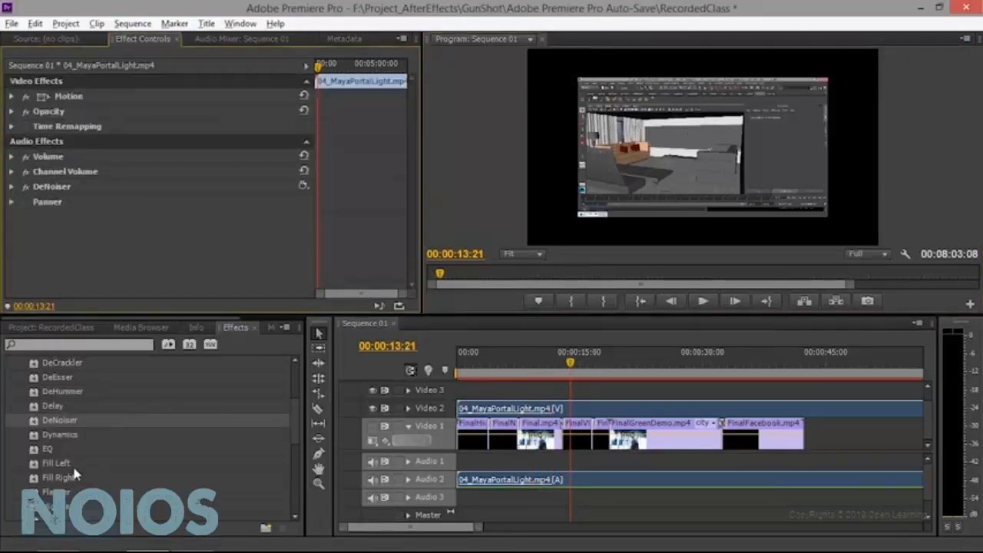
Apply the Volume audio effect to 04_MayaPortalLight.mp4 on Audio 2 and play the sequence to check the loudness
{"action": "scroll", "coordinate": [88, 476], "scroll_direction": "down", "scroll_amount": 2}
{"action": "scroll", "coordinate": [102, 476], "scroll_direction": "down", "scroll_amount": 2}
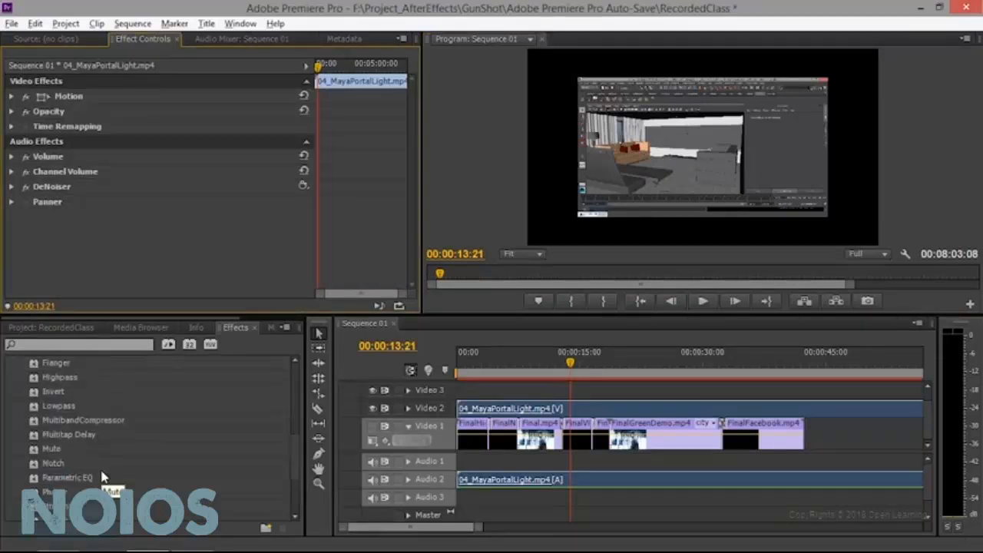
{"action": "scroll", "coordinate": [102, 470], "scroll_direction": "down", "scroll_amount": 1}
{"action": "scroll", "coordinate": [101, 472], "scroll_direction": "down", "scroll_amount": 2}
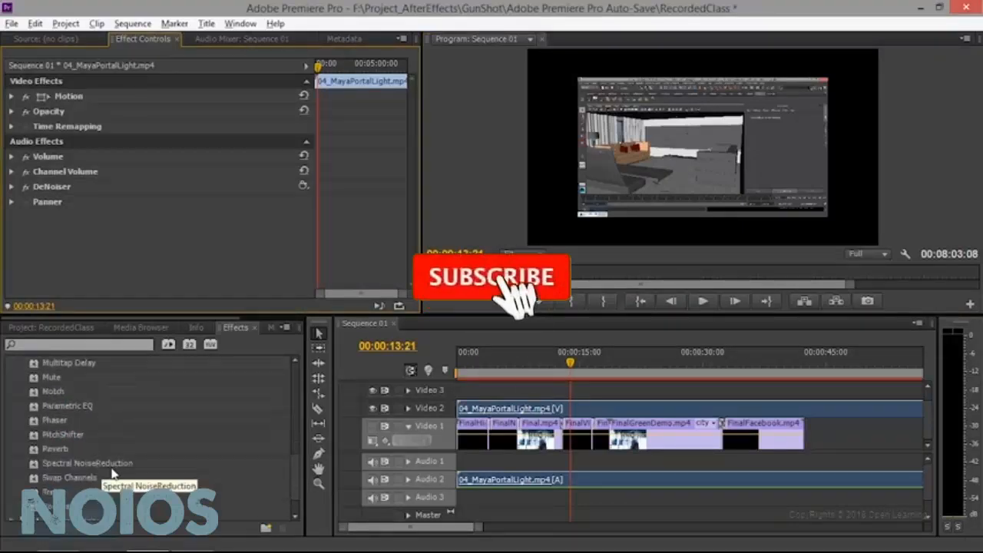
{"action": "left_click_drag", "start_coordinate": [63, 506], "coordinate": [541, 480]}
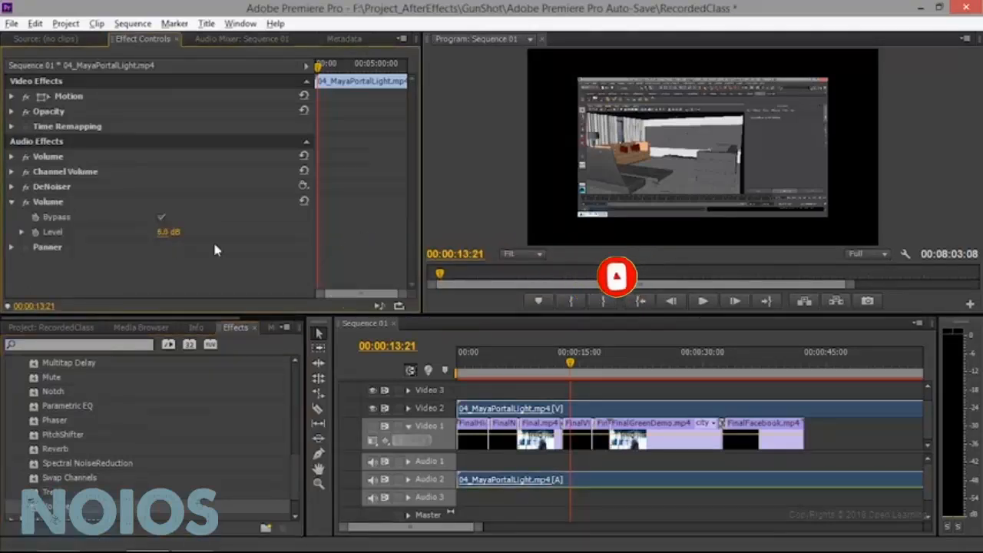
{"action": "left_click", "coordinate": [701, 307]}
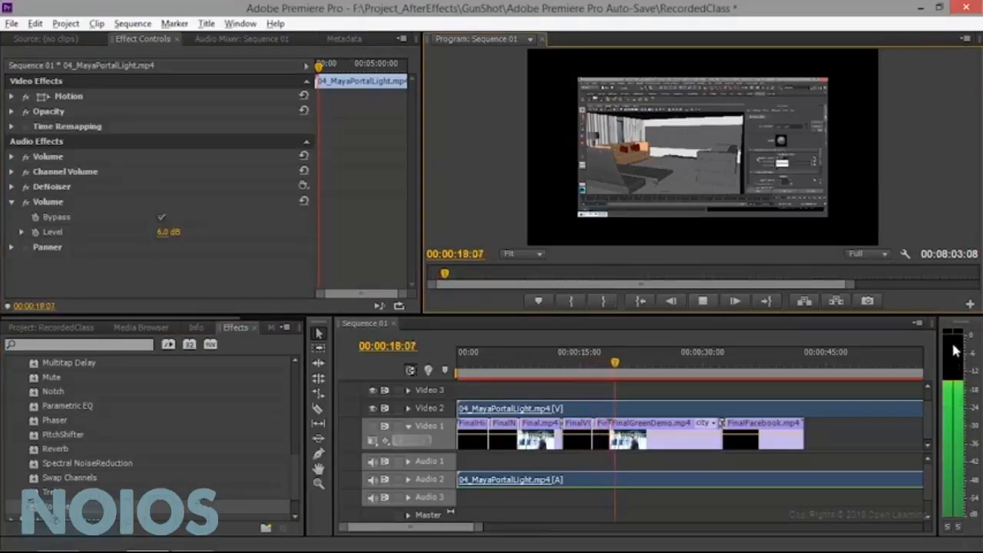
Duplicate the added Volume effect on the clip by copying and pasting it during playback
{"action": "left_click", "coordinate": [52, 202]}
{"action": "key", "text": "ctrl+c"}
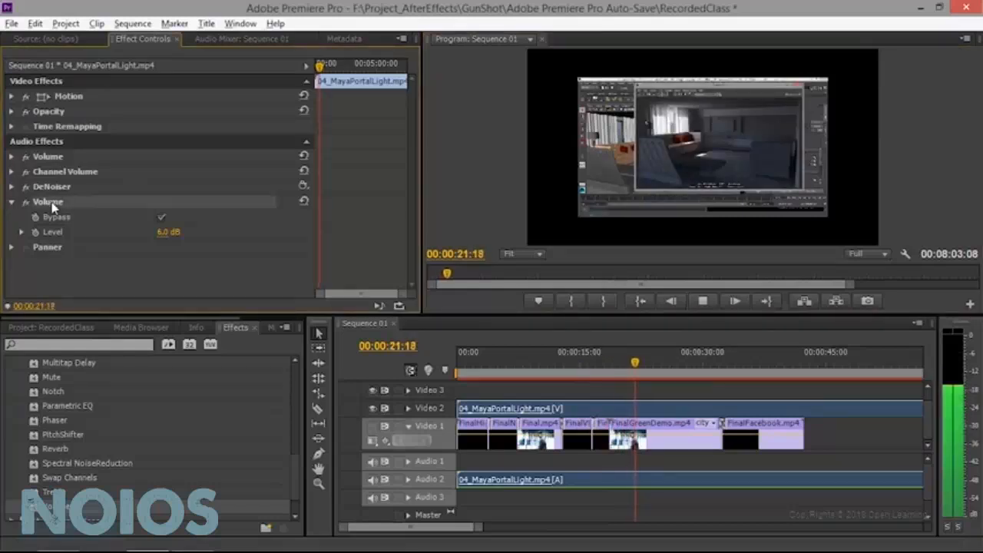
{"action": "key", "text": "ctrl+v"}
Raise the Audio 2 track volume to 6.0 dB in the audio mixer, listen to the result and stop playback
{"action": "left_click", "coordinate": [241, 38]}
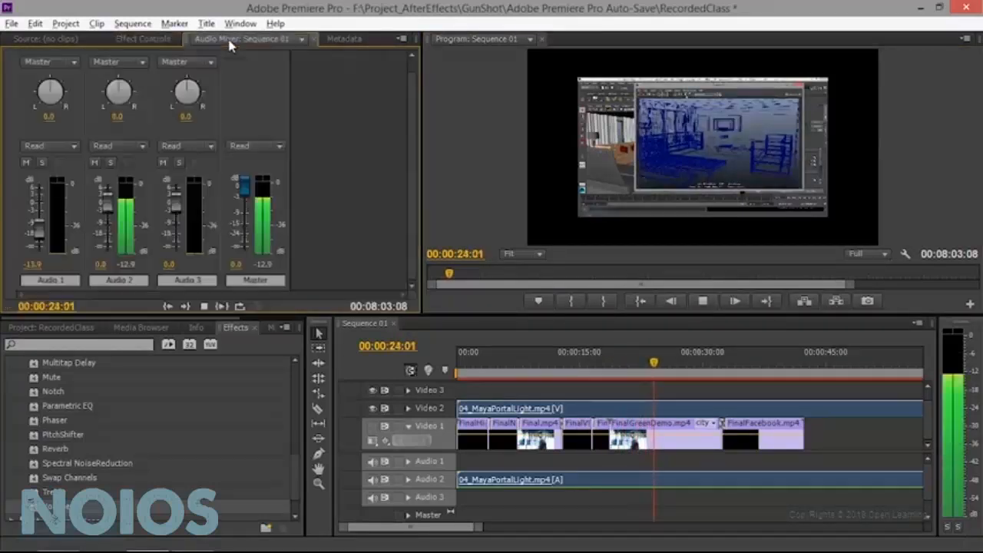
{"action": "left_click_drag", "start_coordinate": [108, 207], "coordinate": [105, 183]}
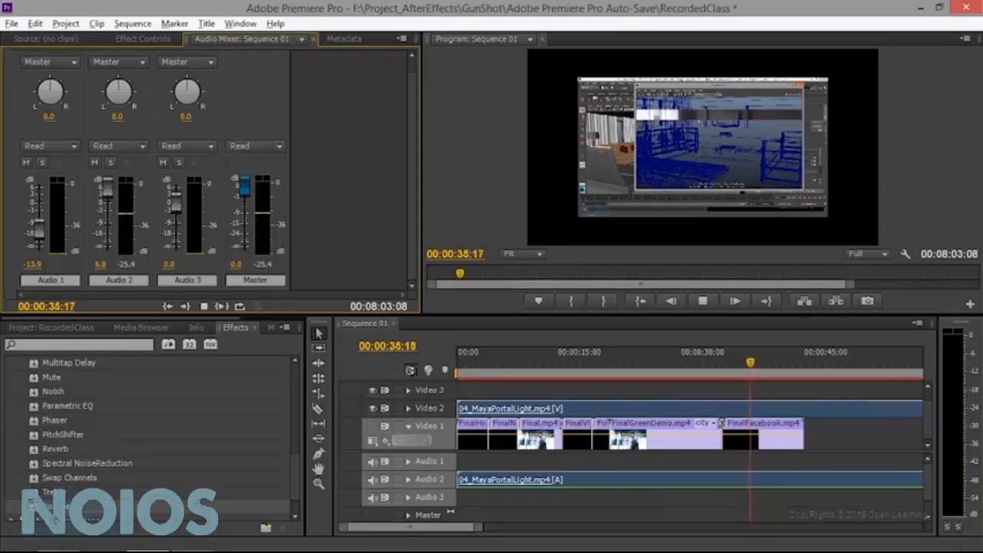
{"action": "left_click", "coordinate": [143, 40]}
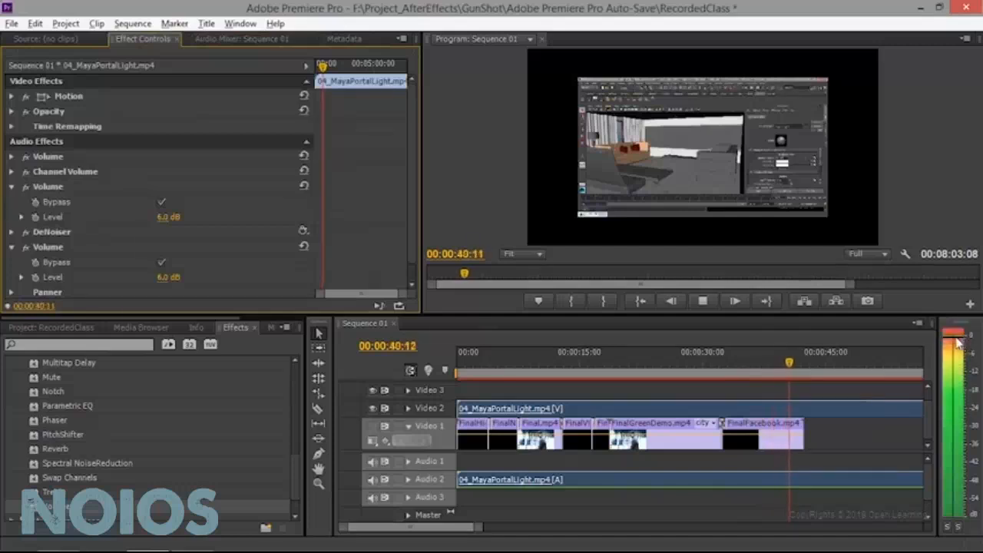
{"action": "key", "text": "space"}
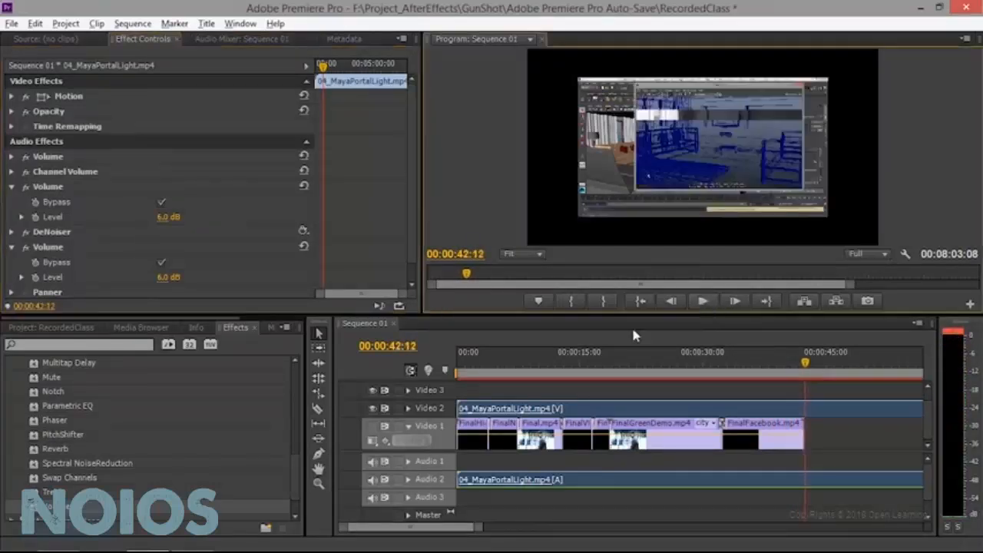
Apply the Lowpass audio effect to 04_MayaPortalLight.mp4 on Audio 2 and show its parameters
{"action": "scroll", "coordinate": [109, 463], "scroll_direction": "down", "scroll_amount": 2}
{"action": "scroll", "coordinate": [110, 463], "scroll_direction": "up", "scroll_amount": 4}
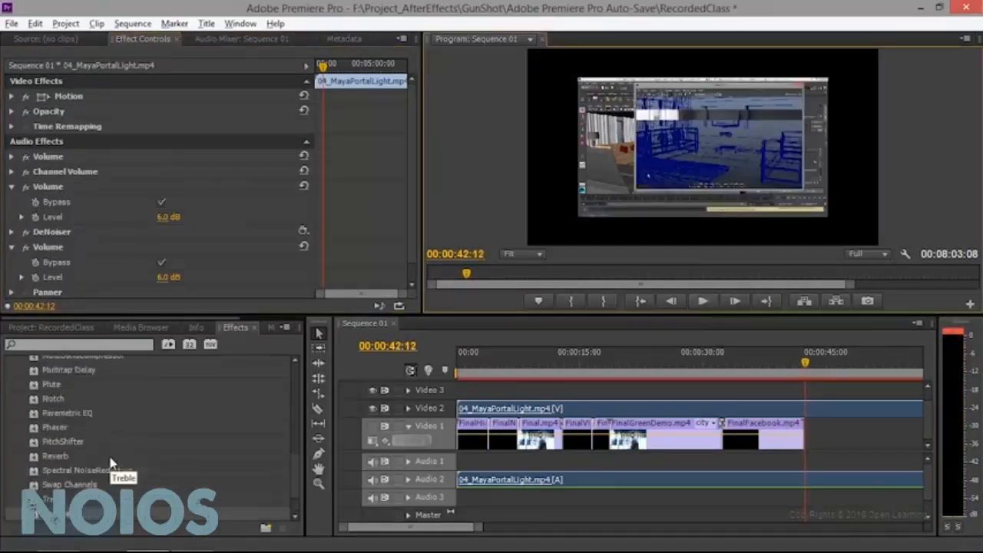
{"action": "scroll", "coordinate": [111, 463], "scroll_direction": "up", "scroll_amount": 1}
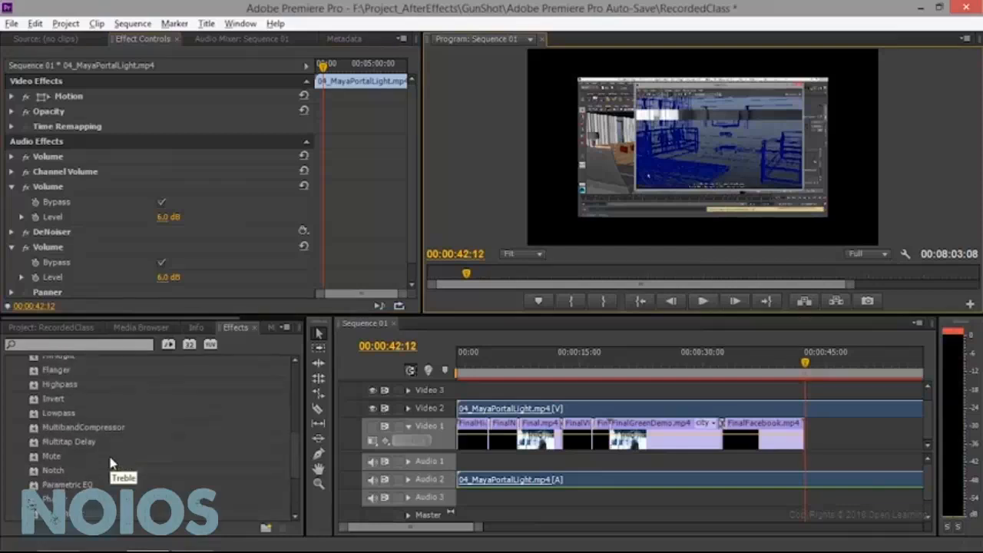
{"action": "left_click_drag", "start_coordinate": [64, 415], "coordinate": [537, 480]}
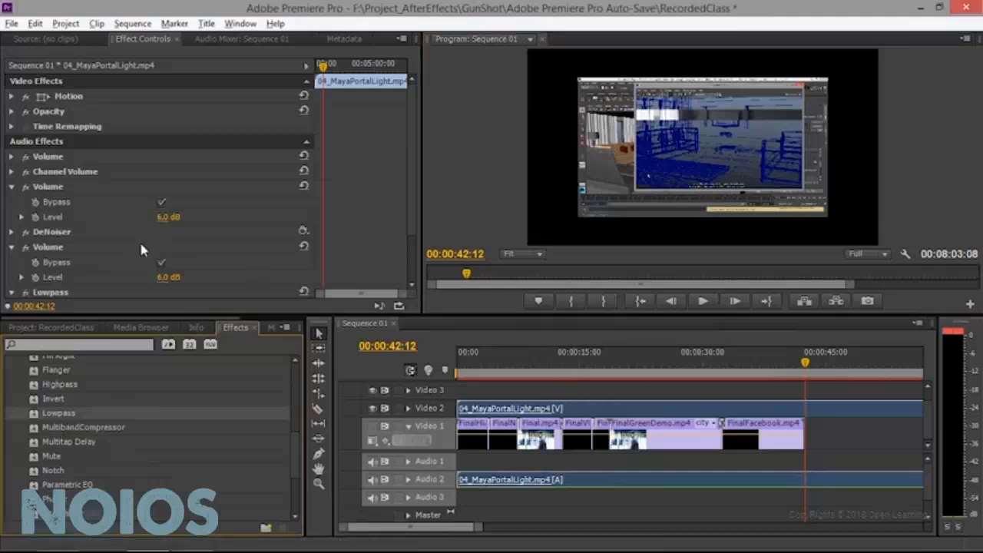
{"action": "scroll", "coordinate": [136, 268], "scroll_direction": "down", "scroll_amount": 1}
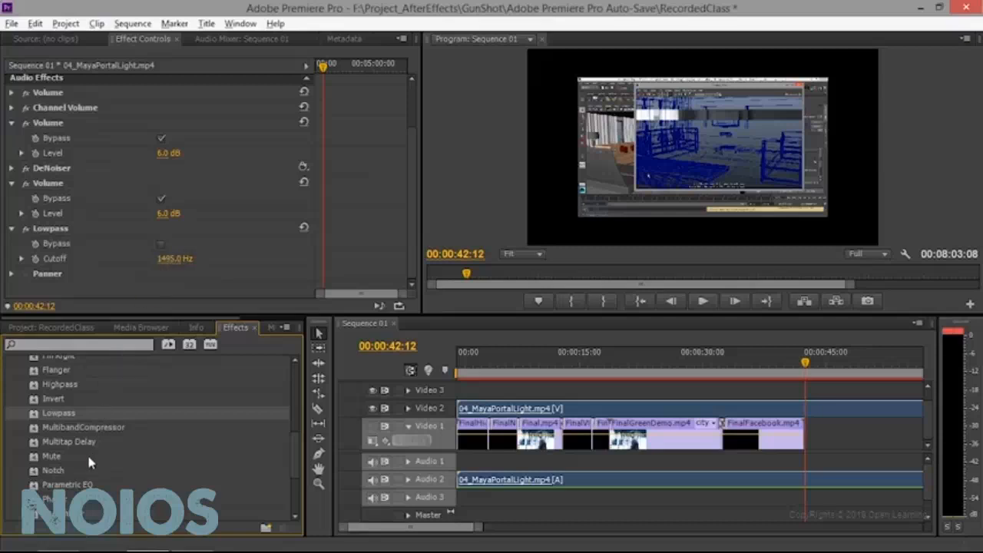
Apply the Mute audio effect to the Audio 2 clip and show its parameters
{"action": "scroll", "coordinate": [85, 454], "scroll_direction": "down", "scroll_amount": 2}
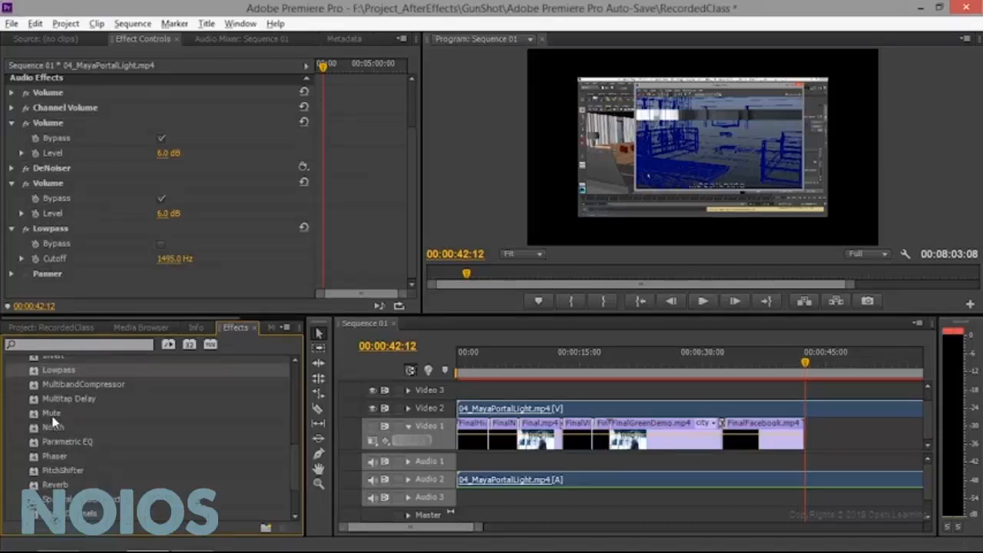
{"action": "left_click_drag", "start_coordinate": [51, 412], "coordinate": [526, 479]}
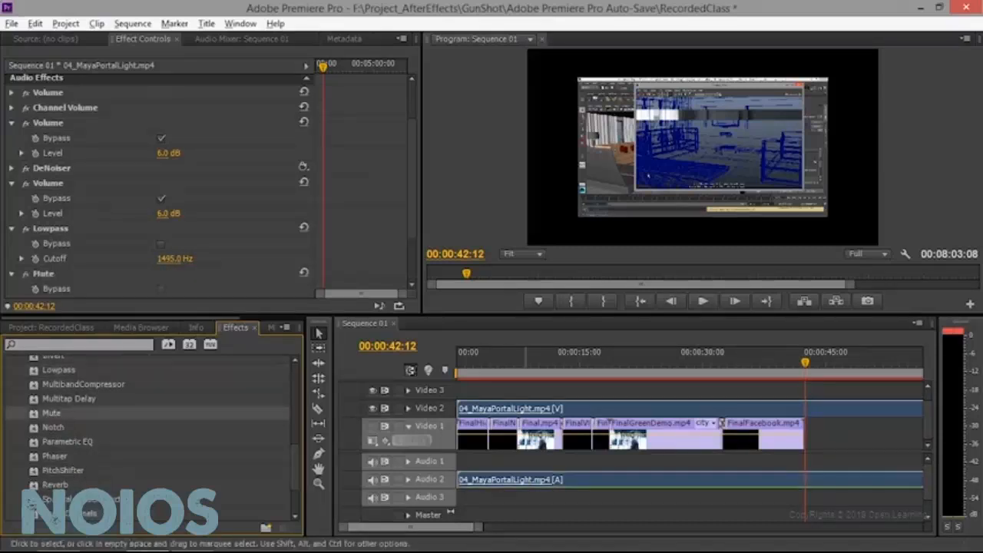
{"action": "scroll", "coordinate": [163, 282], "scroll_direction": "down", "scroll_amount": 3}
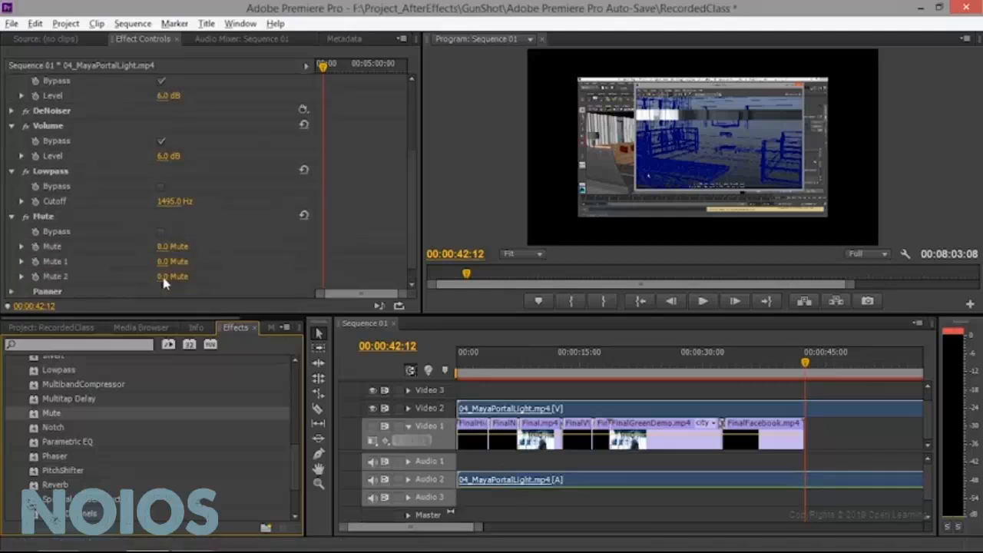
{"action": "scroll", "coordinate": [163, 282], "scroll_direction": "down", "scroll_amount": 1}
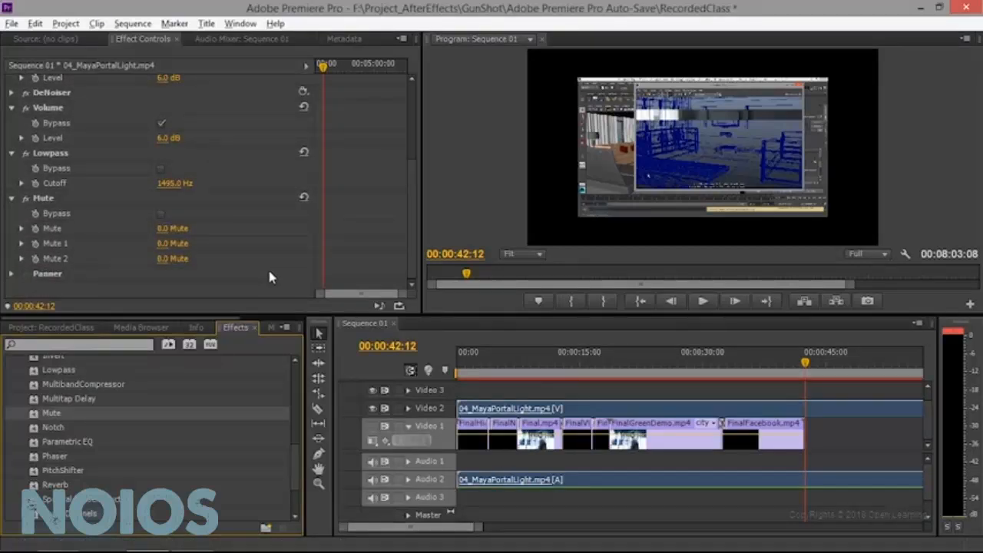
Add the Swap Channels effect to the clip's audio effects and expand the Panner settings to show Balance
{"action": "scroll", "coordinate": [92, 497], "scroll_direction": "down", "scroll_amount": 1}
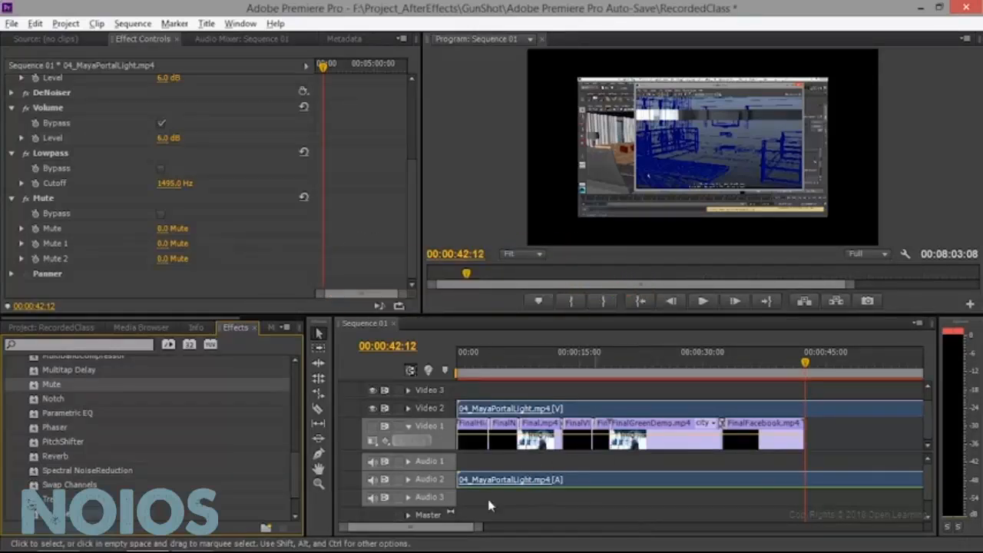
{"action": "scroll", "coordinate": [66, 459], "scroll_direction": "down", "scroll_amount": 1}
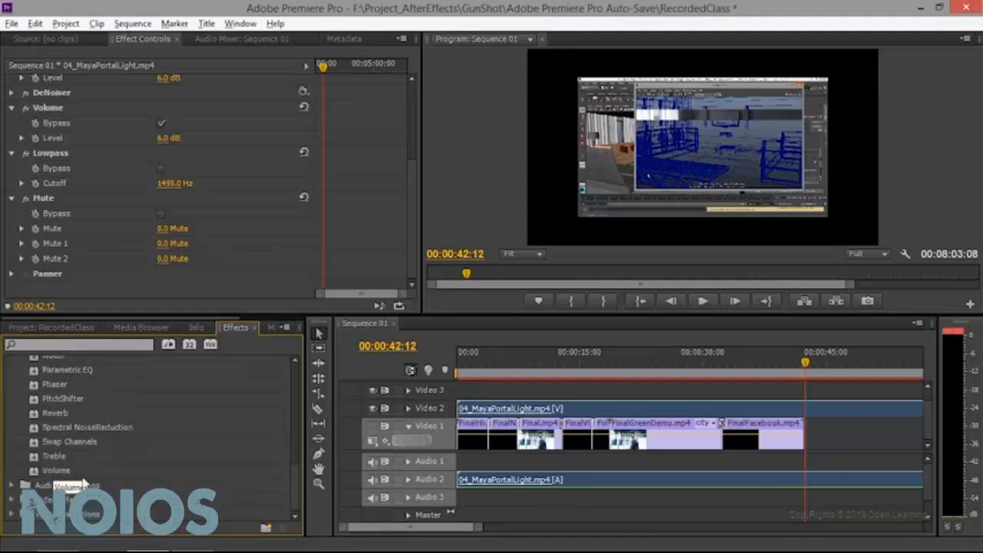
{"action": "left_click_drag", "start_coordinate": [77, 444], "coordinate": [96, 275]}
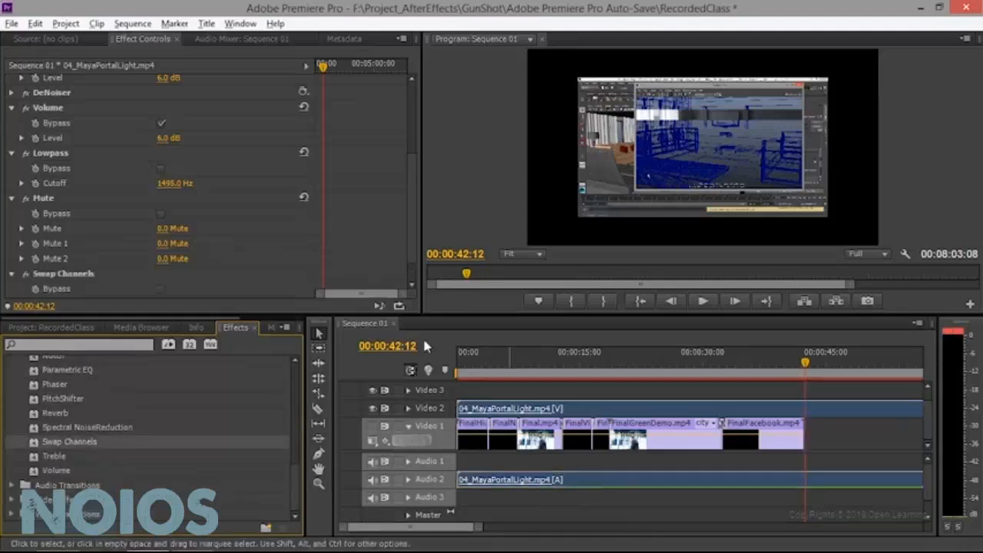
{"action": "scroll", "coordinate": [107, 278], "scroll_direction": "down", "scroll_amount": 1}
{"action": "left_click", "coordinate": [9, 276]}
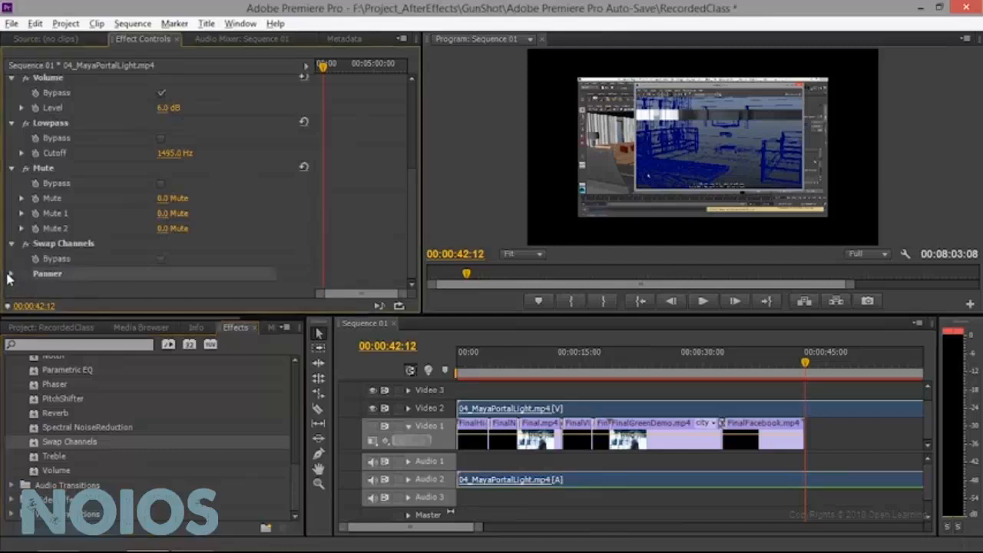
{"action": "left_click", "coordinate": [13, 275]}
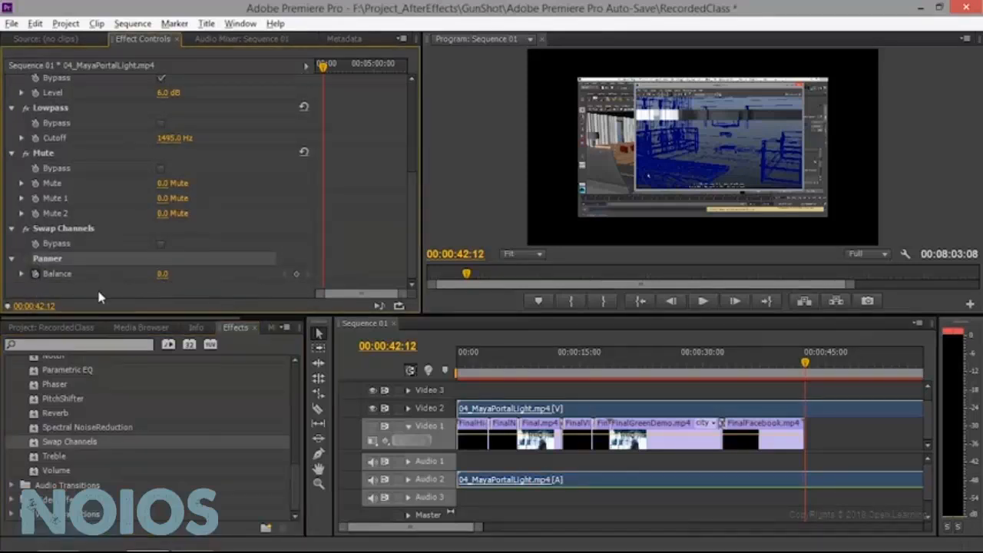
{"action": "scroll", "coordinate": [81, 463], "scroll_direction": "up", "scroll_amount": 2}
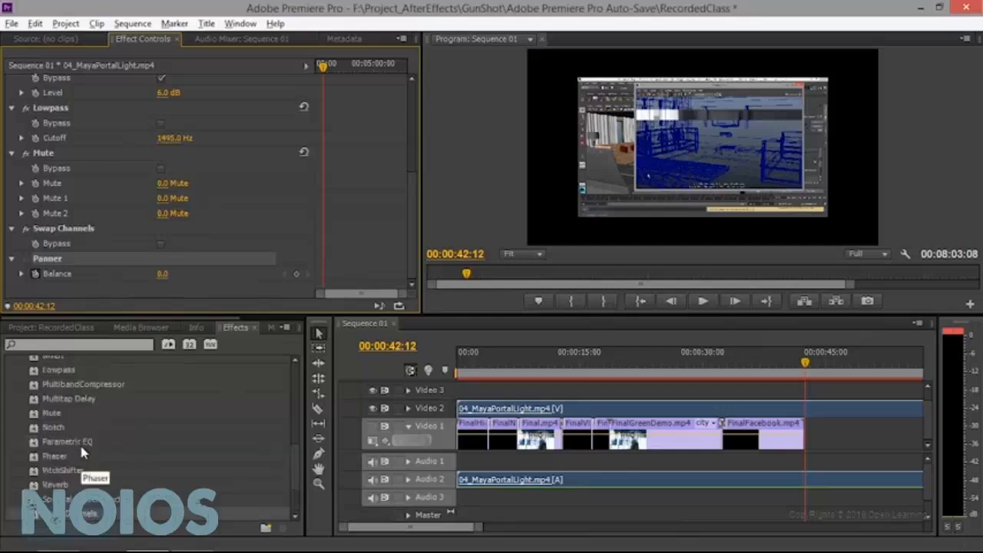
{"action": "scroll", "coordinate": [81, 470], "scroll_direction": "up", "scroll_amount": 2}
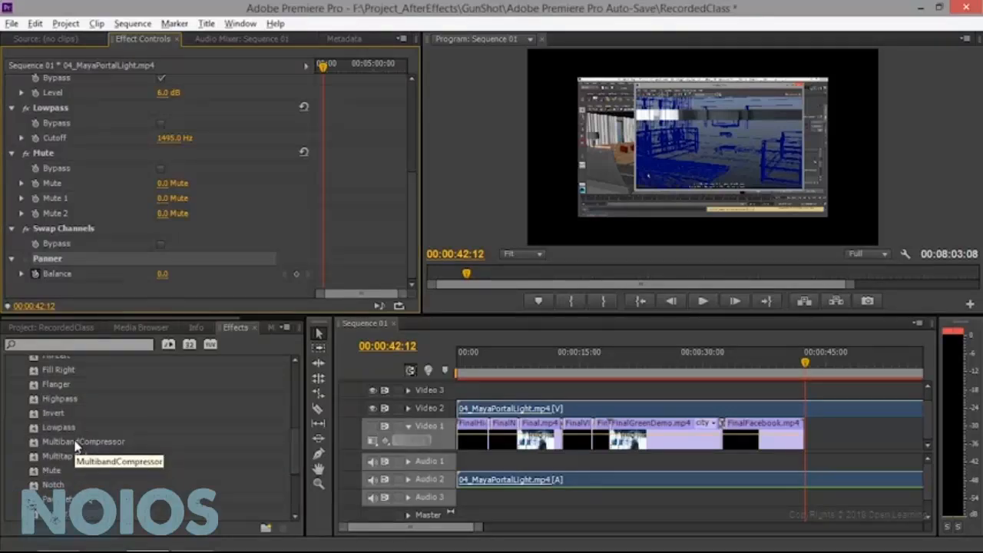
Apply the EQ audio effect to 04_MayaPortalLight.mp4, placing it after Swap Channels in the clip's effects
{"action": "scroll", "coordinate": [88, 486], "scroll_direction": "up", "scroll_amount": 4}
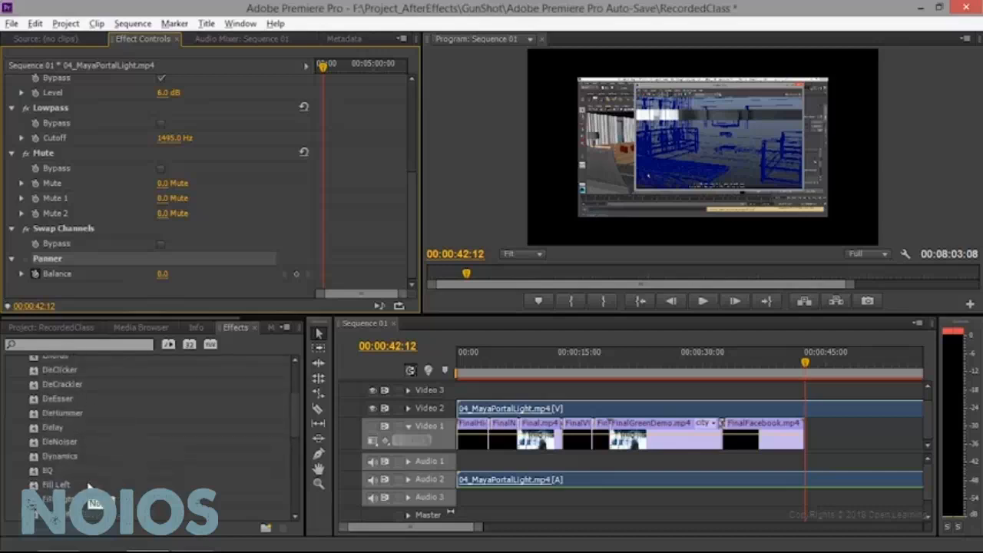
{"action": "left_click", "coordinate": [34, 472]}
{"action": "left_click_drag", "start_coordinate": [47, 470], "coordinate": [138, 265]}
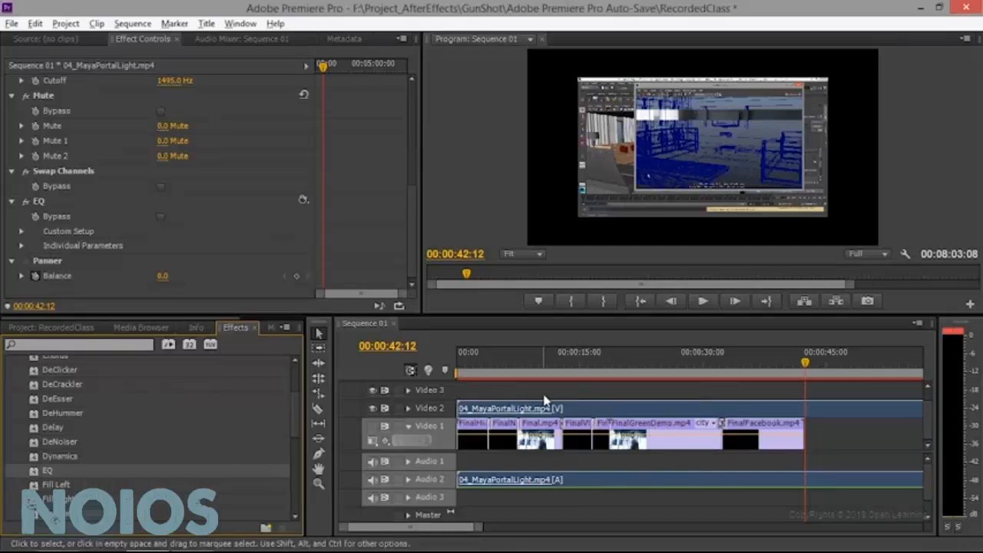
Examine the EQ effect's Custom Setup graph, collapse it and expand the Individual Parameters to view them
{"action": "left_click", "coordinate": [22, 231]}
{"action": "scroll", "coordinate": [92, 253], "scroll_direction": "down", "scroll_amount": 3}
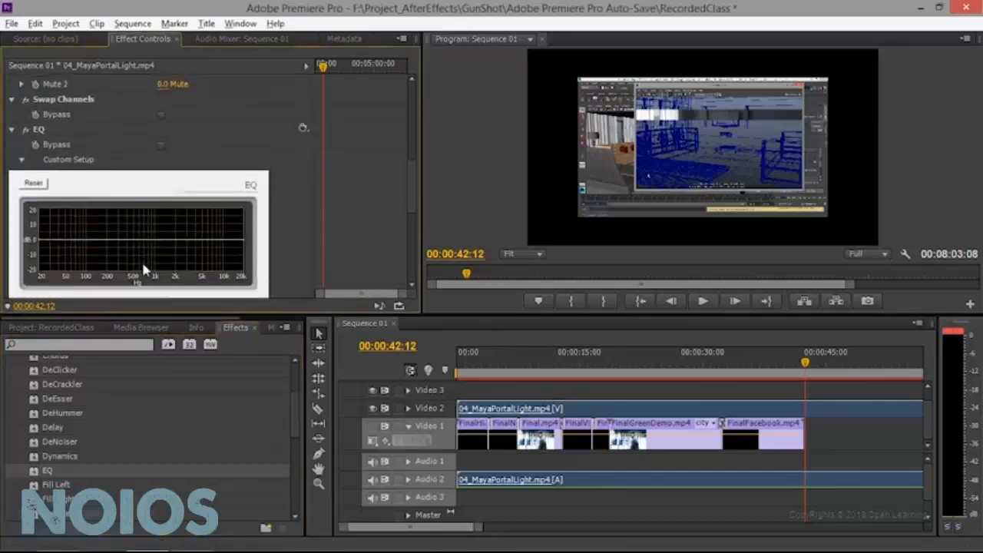
{"action": "scroll", "coordinate": [141, 260], "scroll_direction": "up", "scroll_amount": 2}
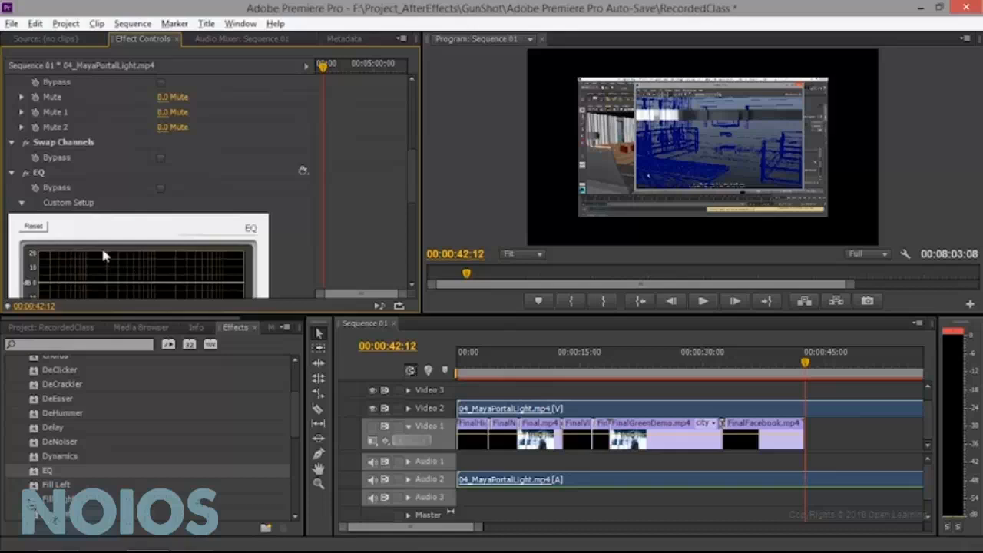
{"action": "left_click", "coordinate": [22, 205]}
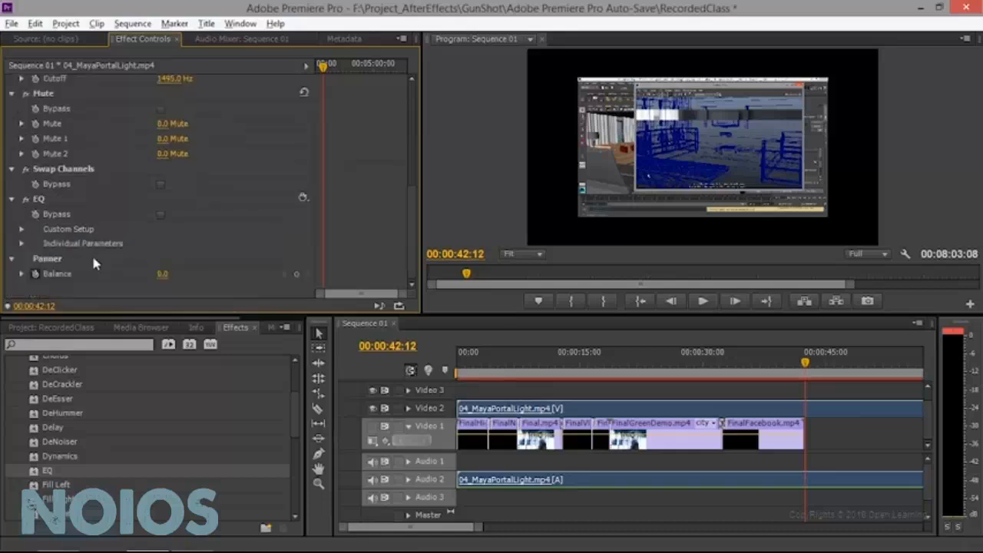
{"action": "left_click", "coordinate": [21, 242]}
{"action": "scroll", "coordinate": [201, 278], "scroll_direction": "down", "scroll_amount": 5}
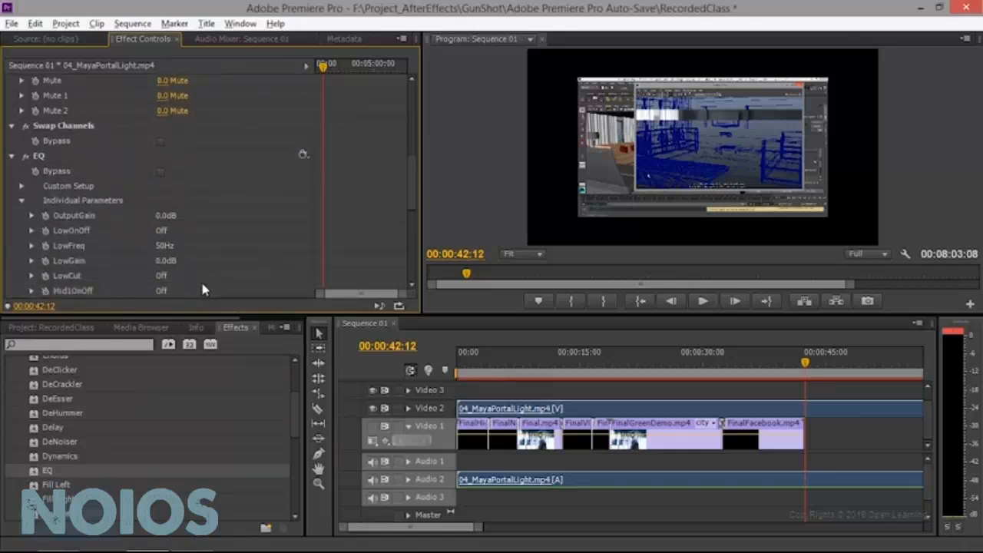